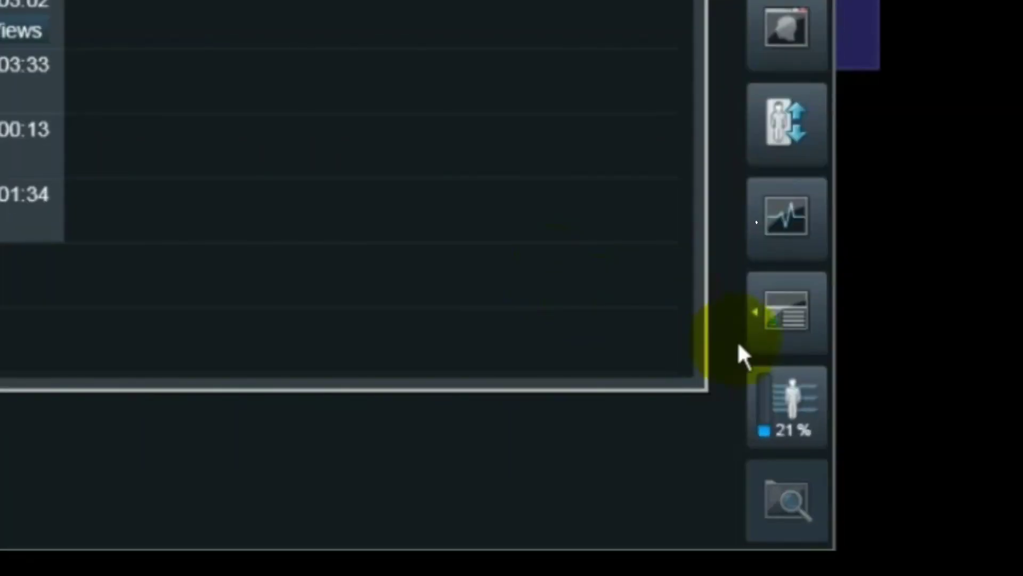
# Launch the Dot Cockpit and open the Liver_primovist program for editing
pyautogui.click(821, 488)
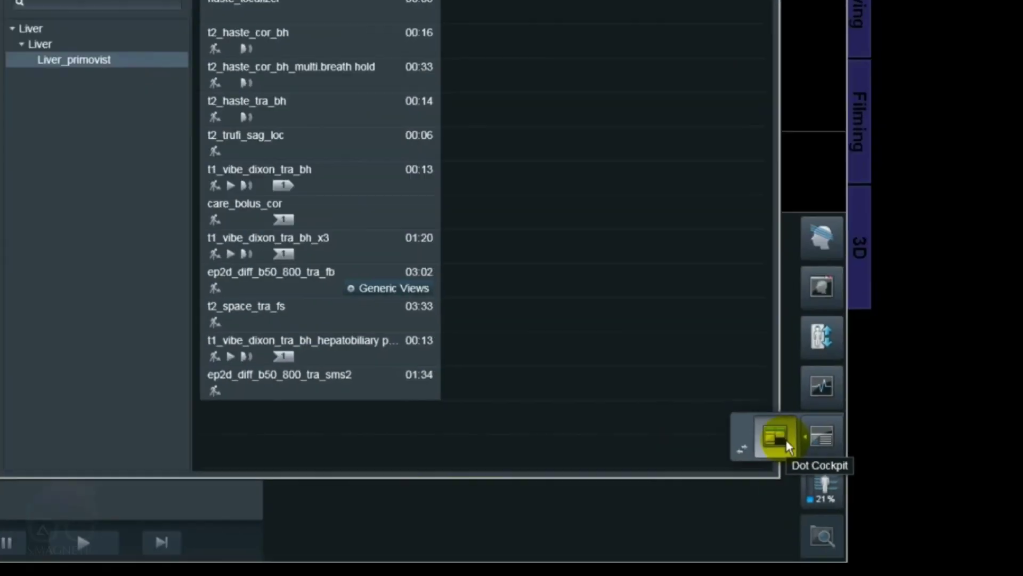
pyautogui.click(717, 318)
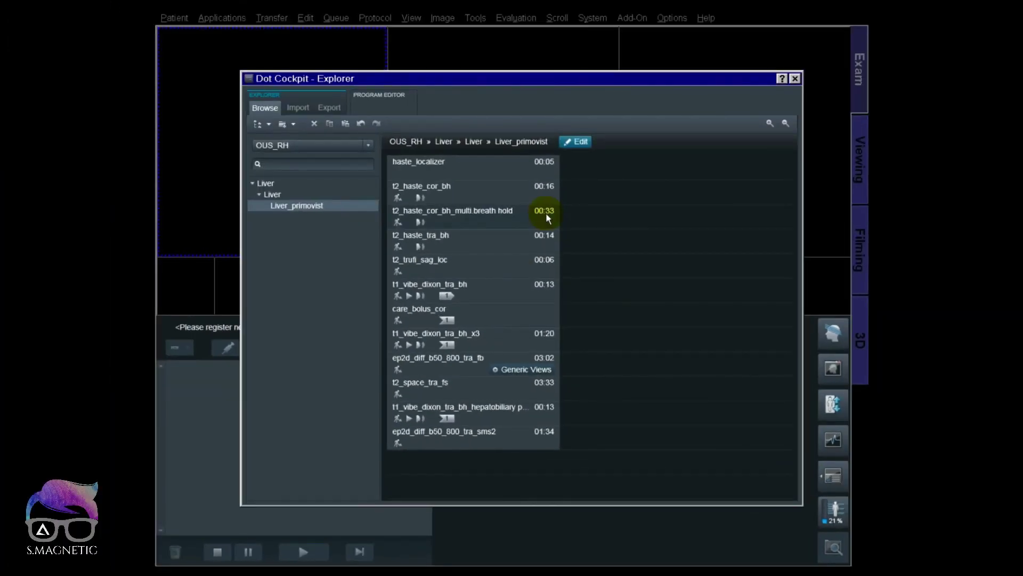
pyautogui.click(580, 142)
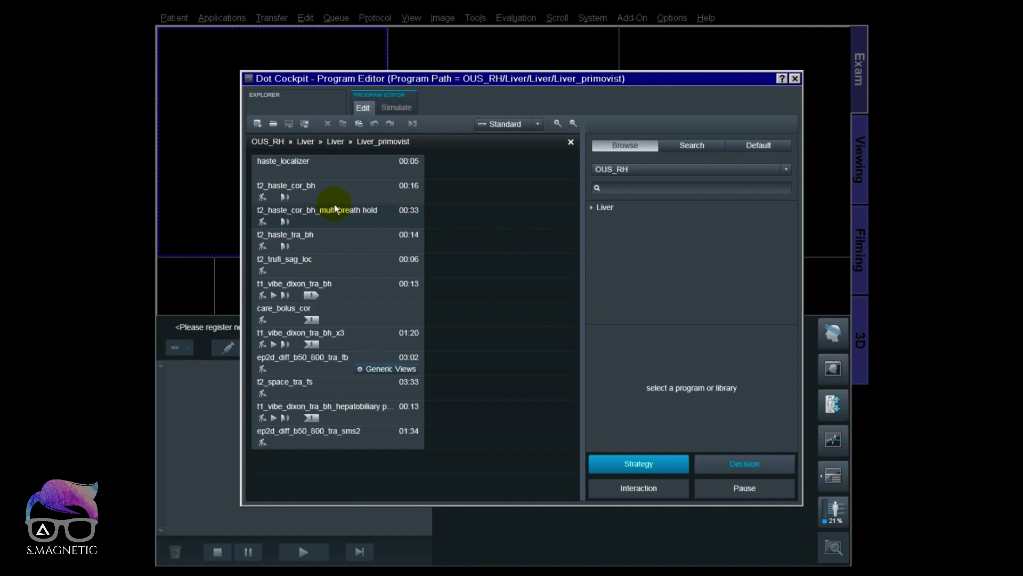
# Delete the t2_haste_cor_bh_multi.breath hold step from the Liver_primovist program
pyautogui.click(349, 215)
pyautogui.press('Delete')
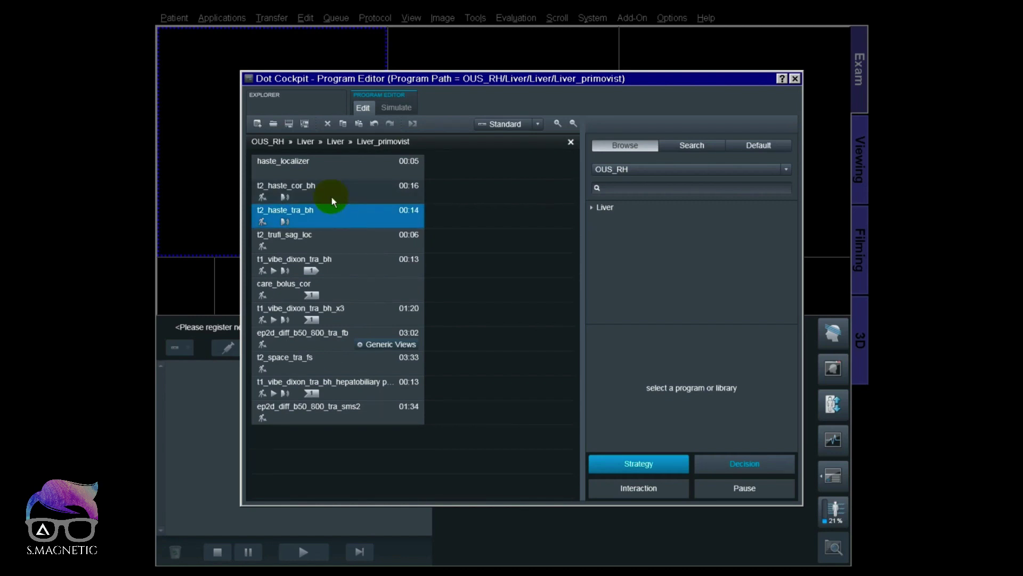
# Examine the protocol parameters of t2_trufi_sag_loc and the positioning mode of care_bolus_cor without changing them
pyautogui.doubleClick(342, 240)
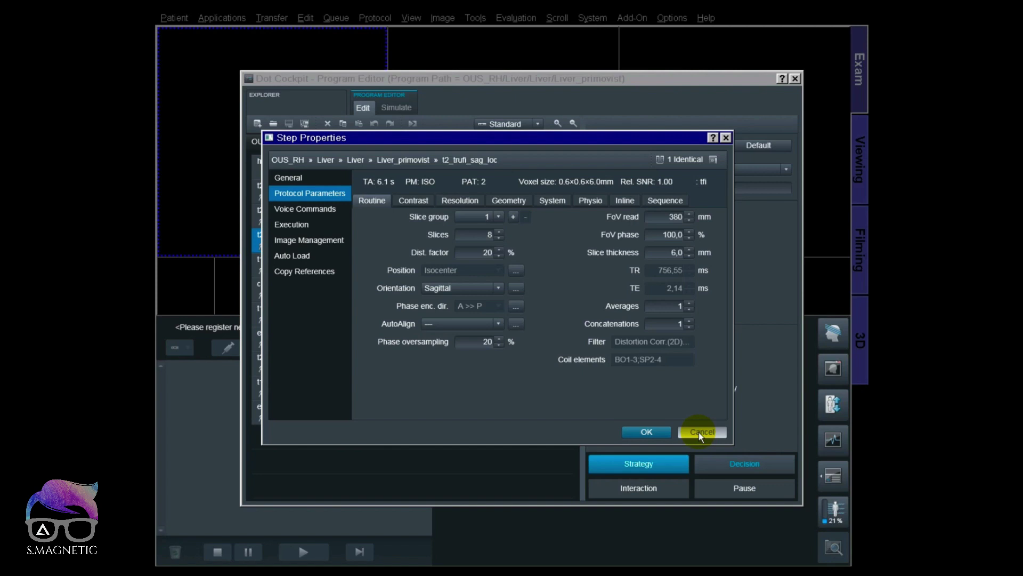
pyautogui.click(699, 432)
pyautogui.click(356, 269)
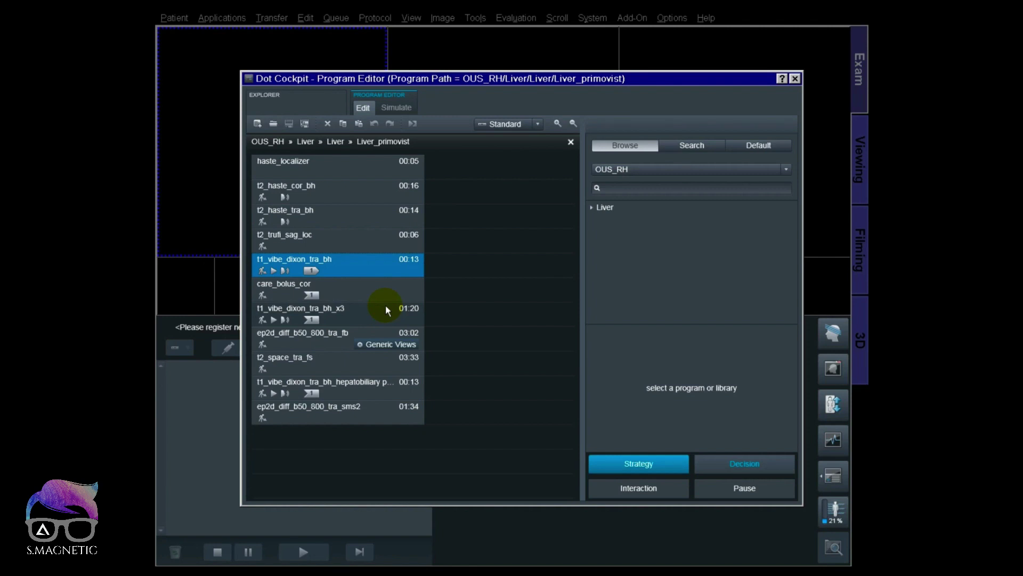
pyautogui.doubleClick(356, 291)
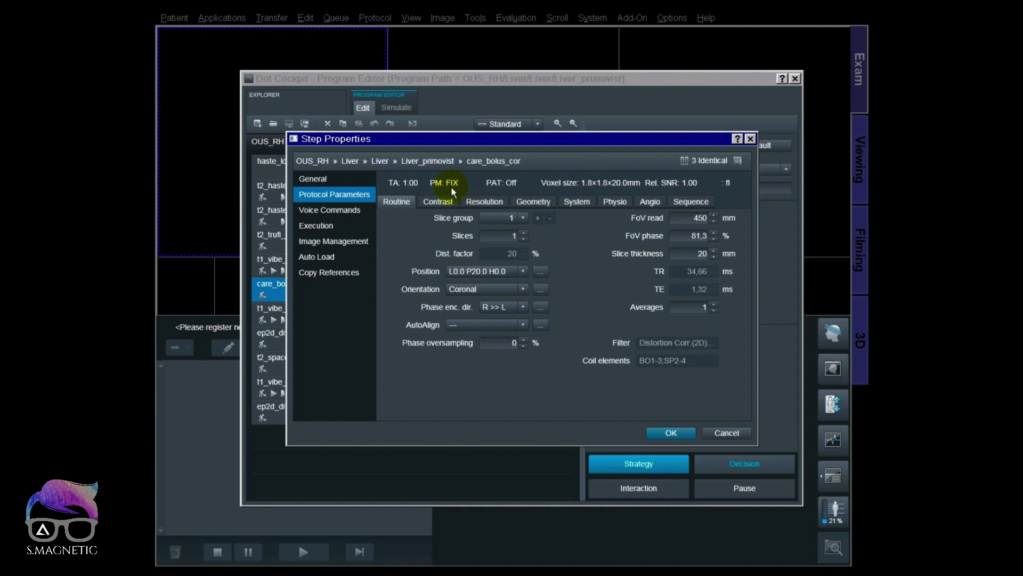
pyautogui.moveTo(450, 185)
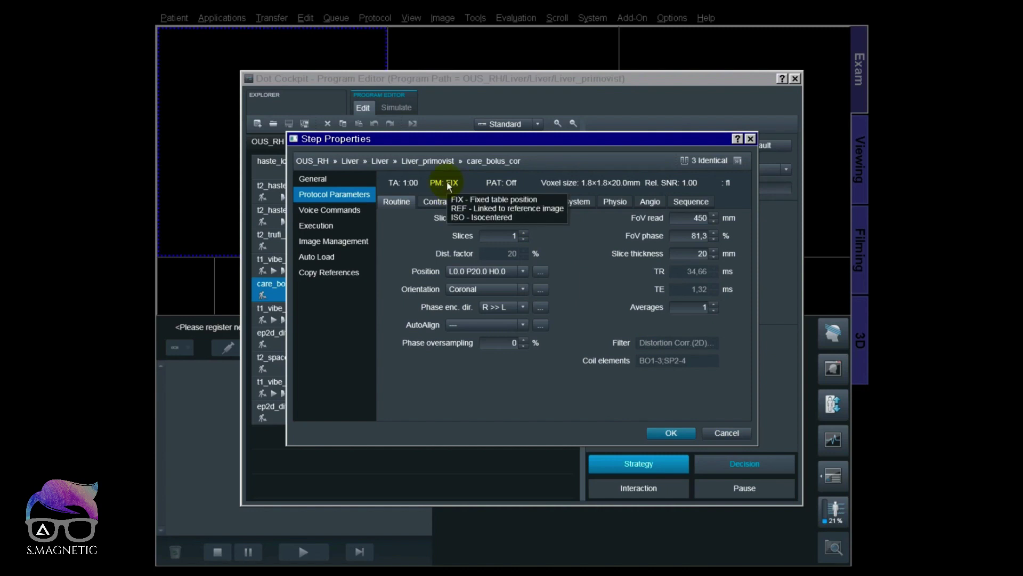
pyautogui.click(719, 432)
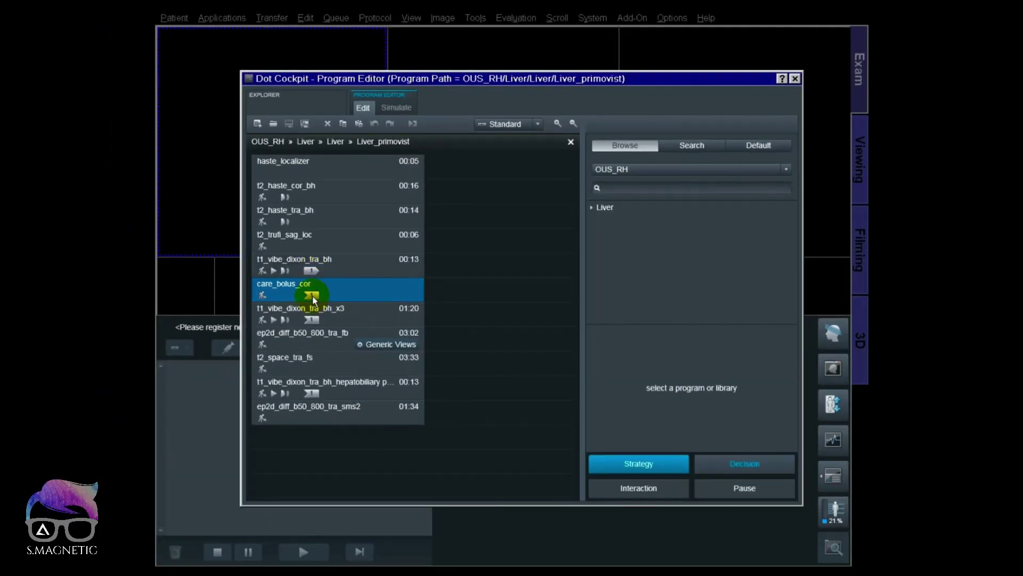
# Replace the copy reference on care_bolus_cor with one from t1_vibe_dixon_tra_bh that copies the Table position
pyautogui.click(313, 296)
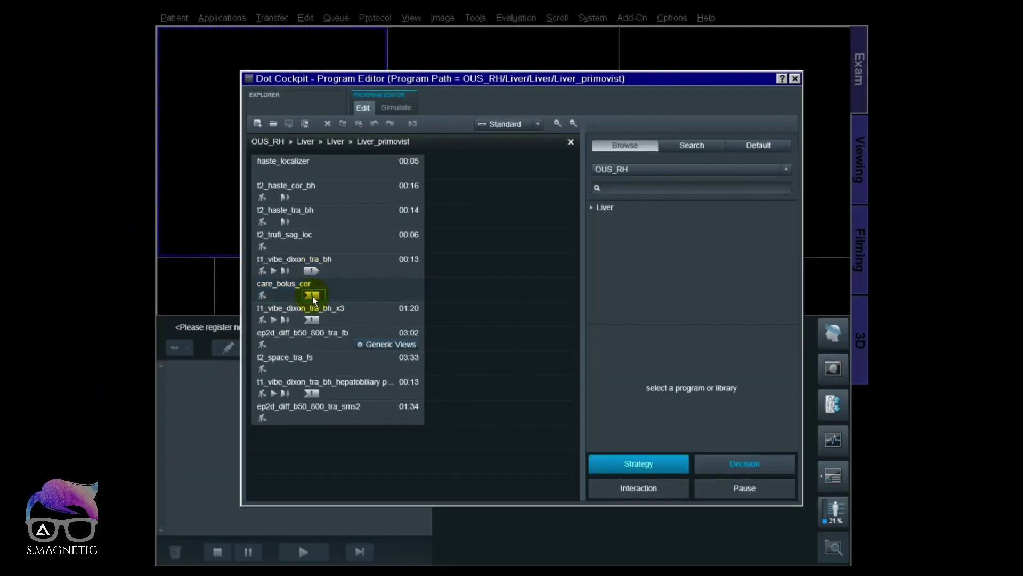
pyautogui.moveTo(344, 286); pyautogui.dragTo(358, 270)
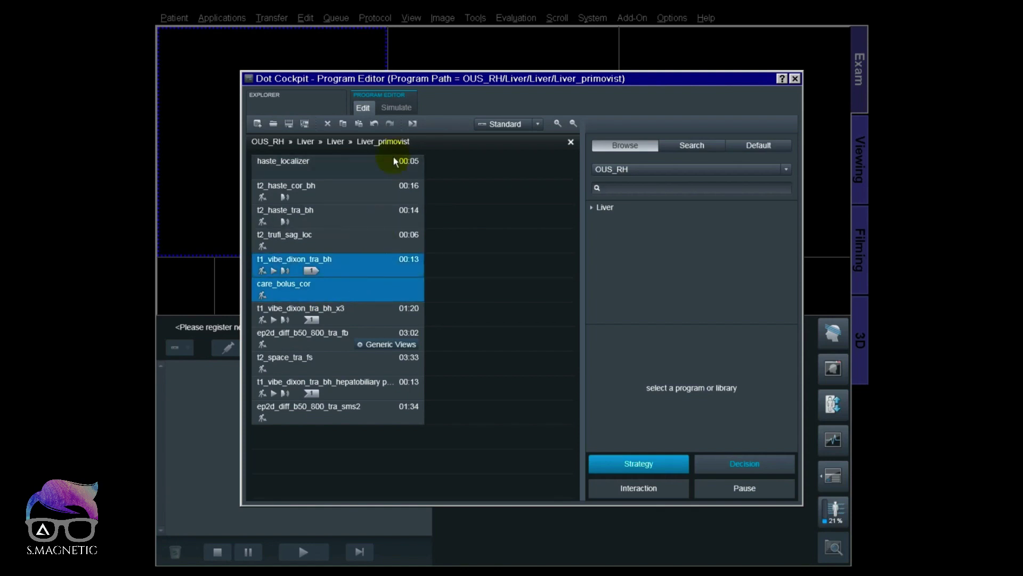
pyautogui.click(412, 125)
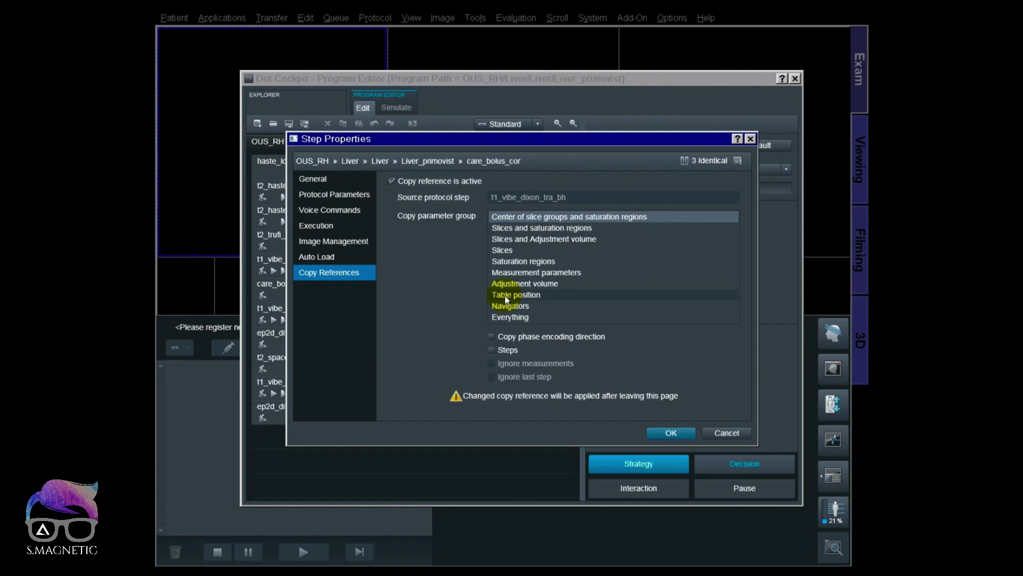
pyautogui.click(505, 295)
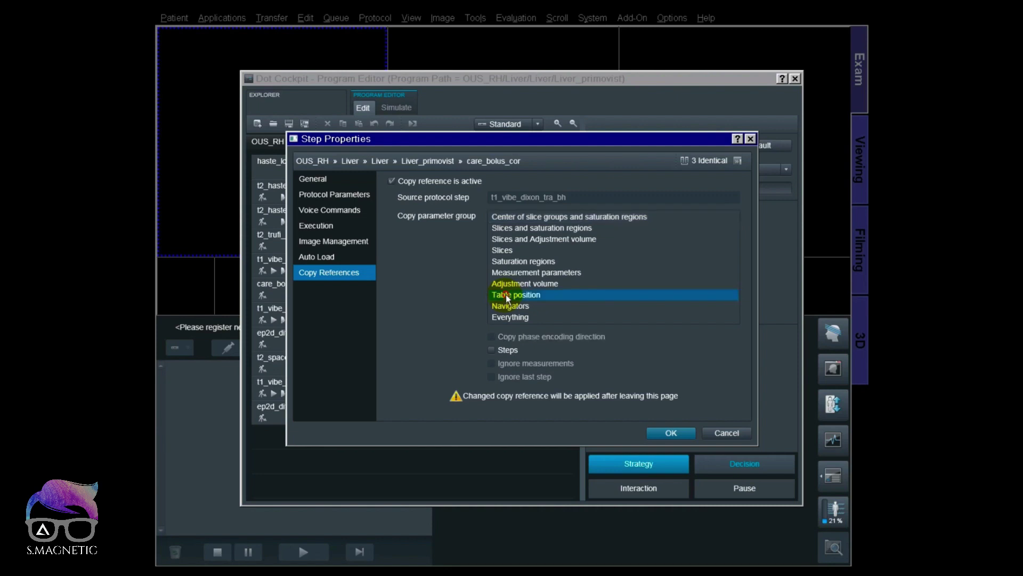
pyautogui.click(659, 435)
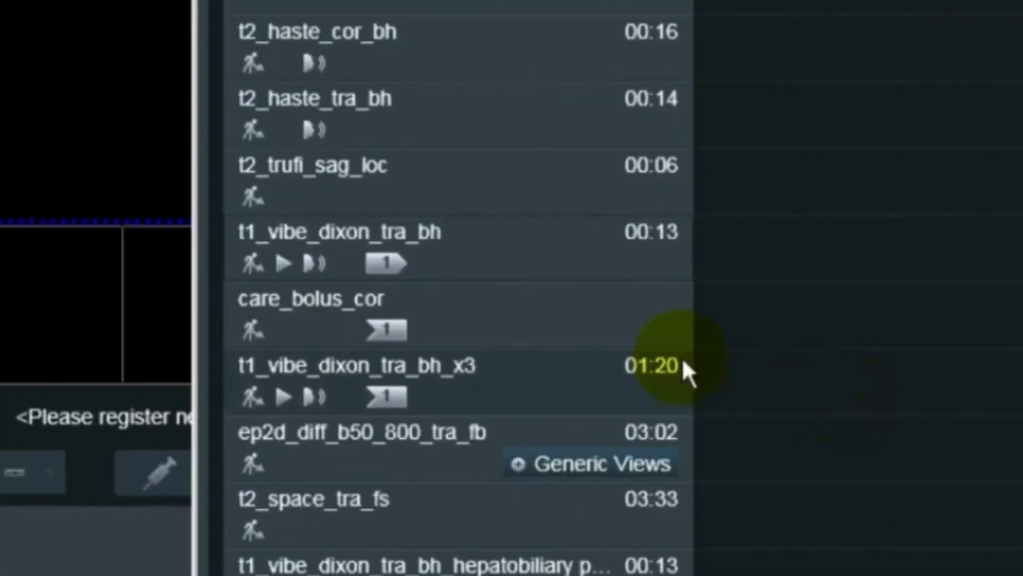
# Recreate the t1_vibe_dixon_tra_bh_x3 copy reference from t1_vibe_dixon_tra_bh, copying Everything with Ignore measurements and Ignore last step enabled
pyautogui.click(524, 327)
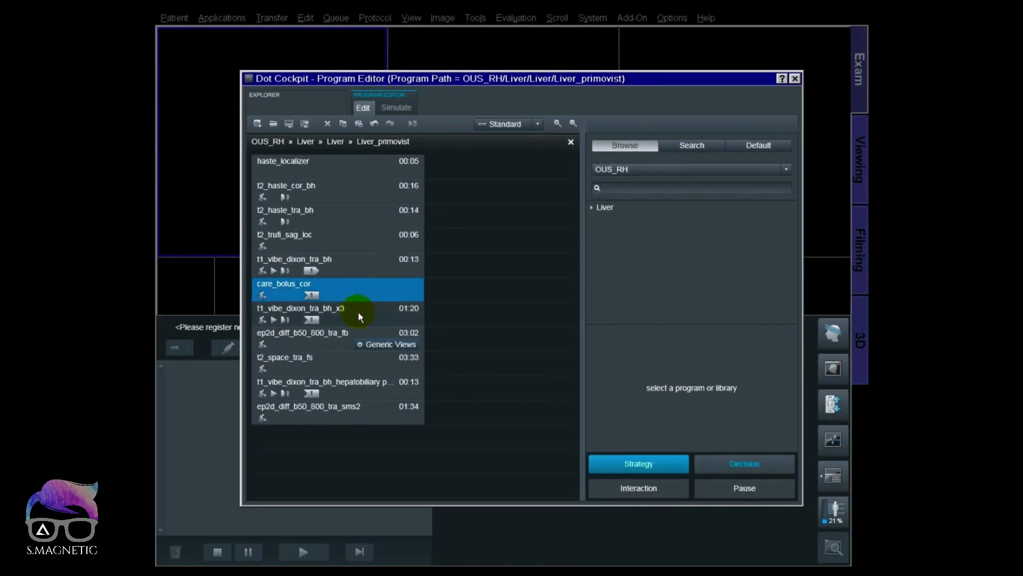
pyautogui.click(367, 317)
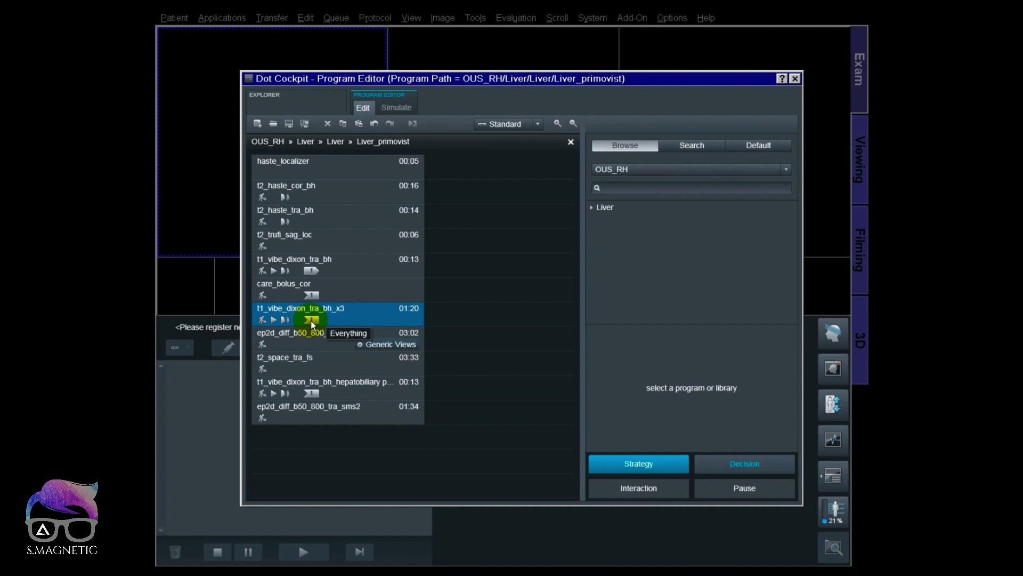
pyautogui.moveTo(310, 321)
pyautogui.mouseDown()
pyautogui.moveTo(318, 268)
pyautogui.moveTo(314, 320)
pyautogui.mouseUp()
pyautogui.click(352, 310)
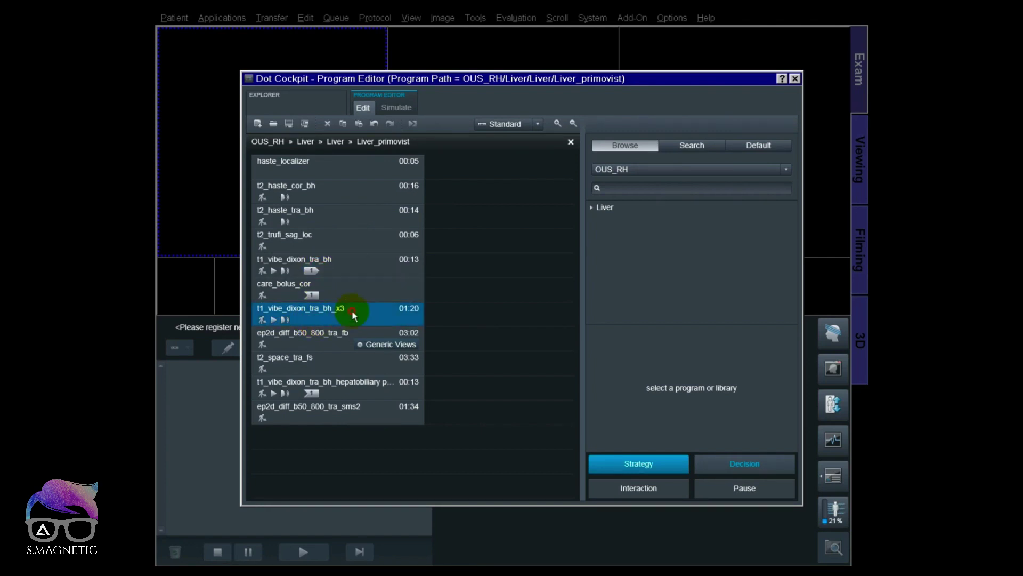
pyautogui.keyDown('ctrl'); pyautogui.click(353, 271); pyautogui.keyUp('ctrl')
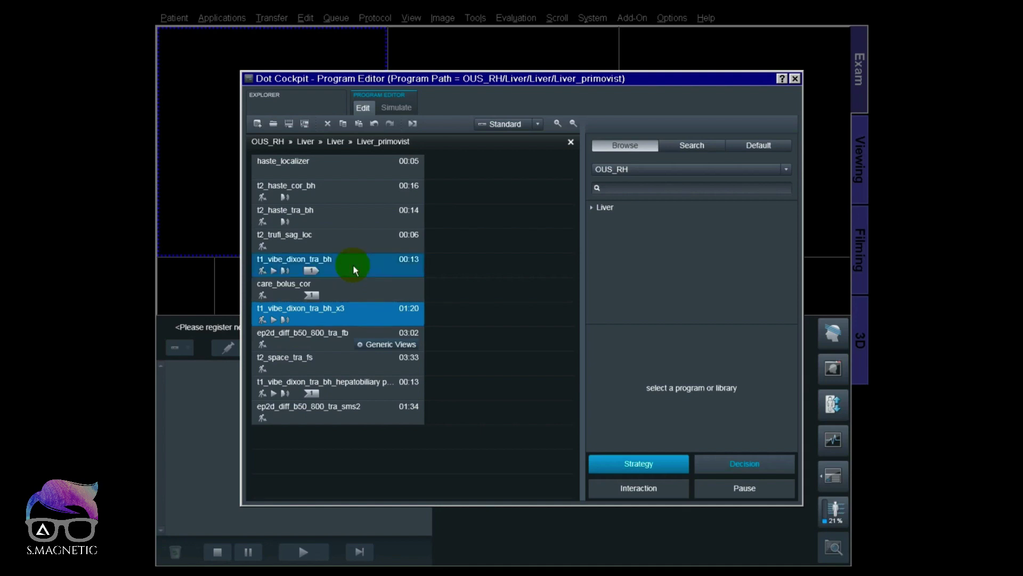
pyautogui.click(413, 125)
pyautogui.click(498, 317)
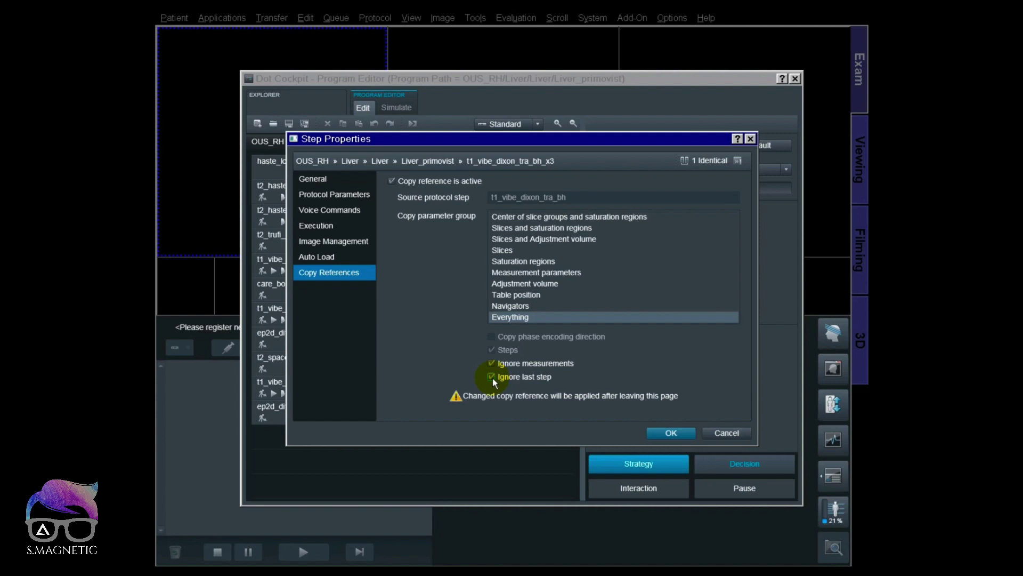
pyautogui.click(661, 433)
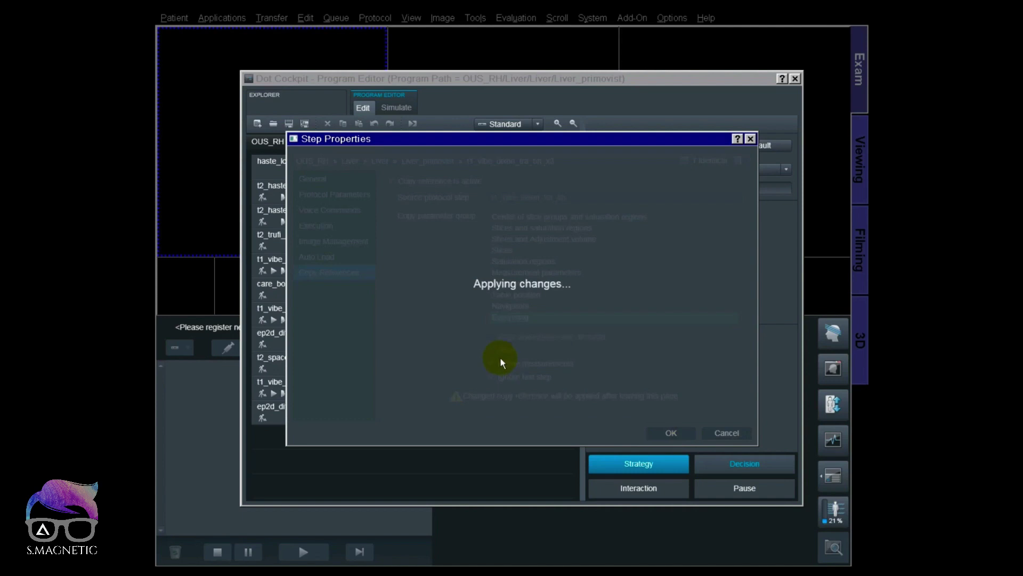
# Review the respiratory control, measurements and pause settings of t1_vibe_dixon_tra_bh_x3, leaving them as they are
pyautogui.doubleClick(350, 312)
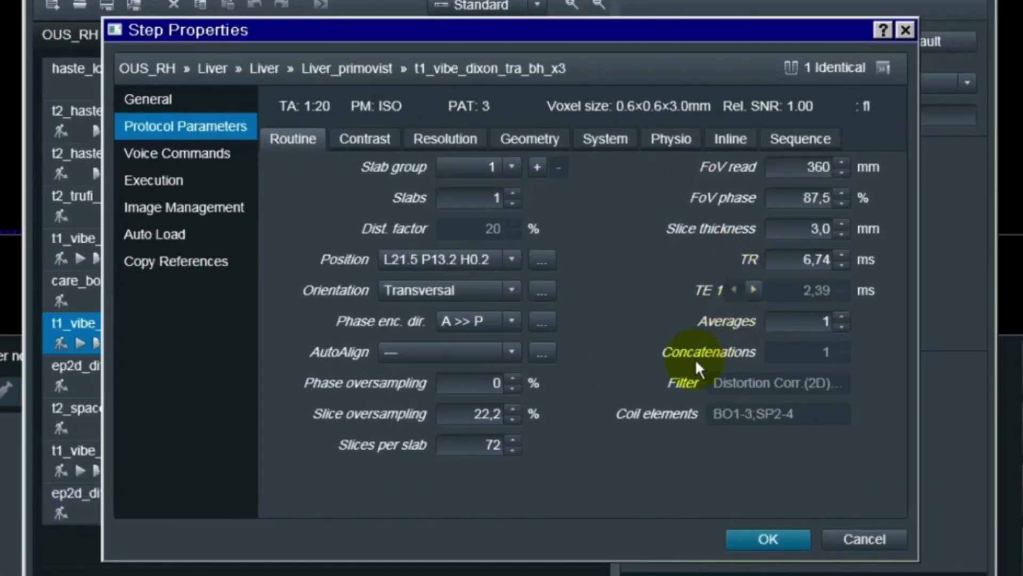
pyautogui.click(674, 140)
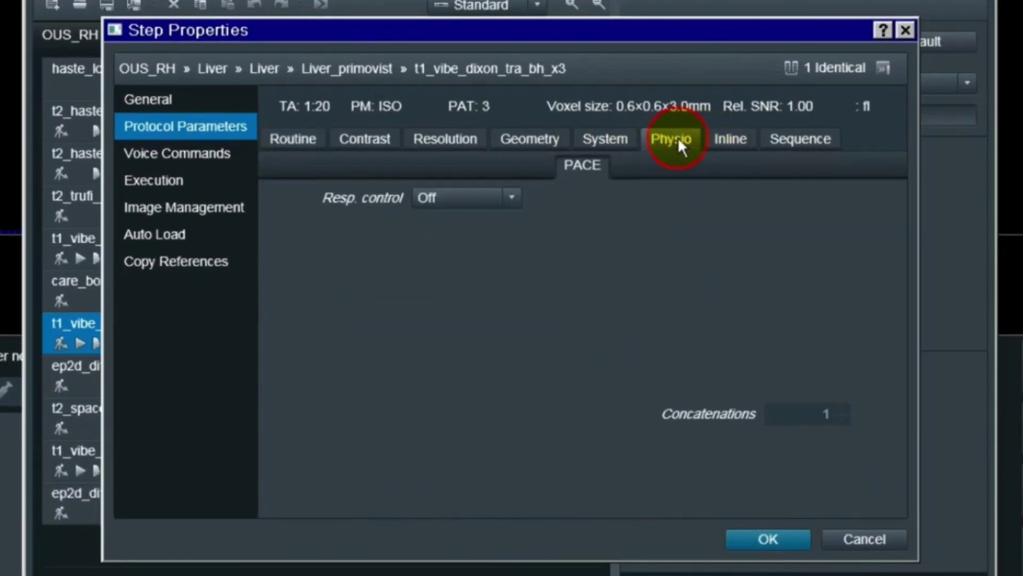
pyautogui.click(711, 138)
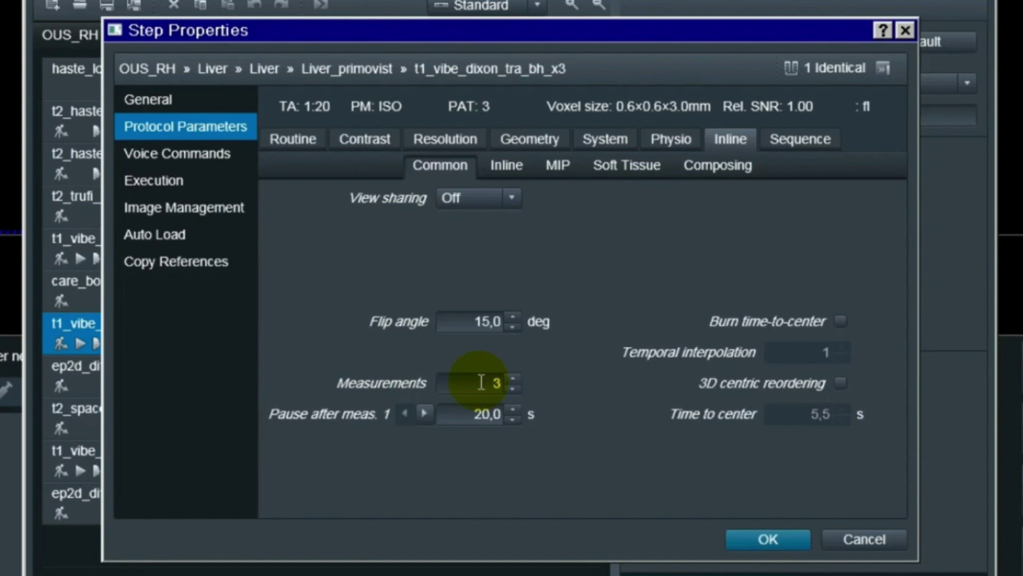
pyautogui.click(424, 416)
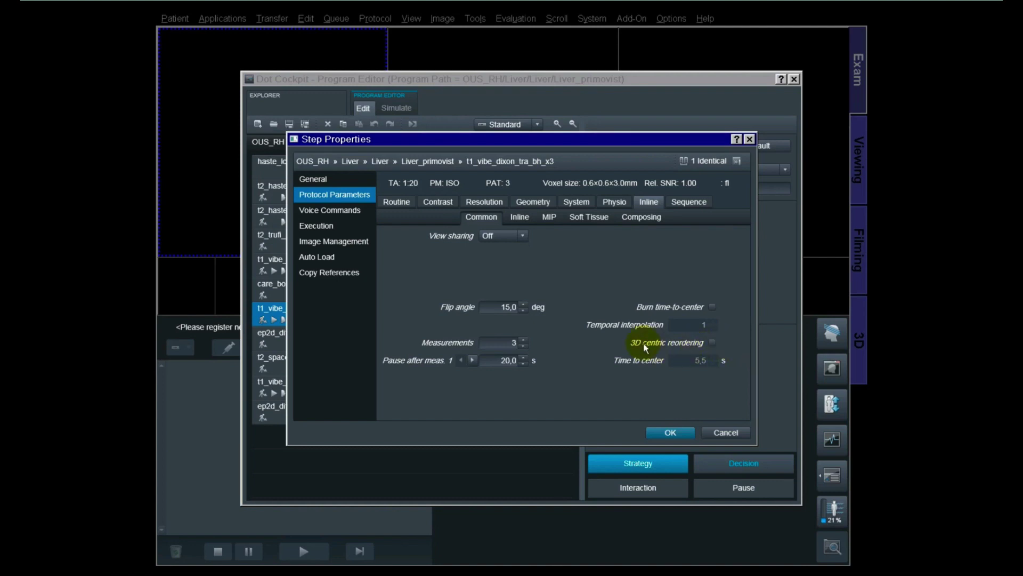
pyautogui.press('Escape')
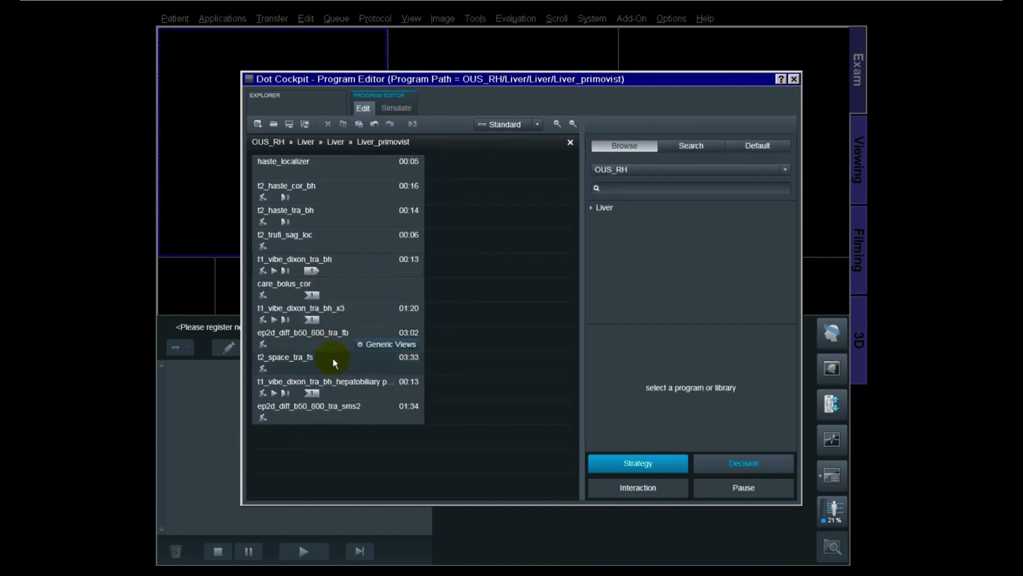
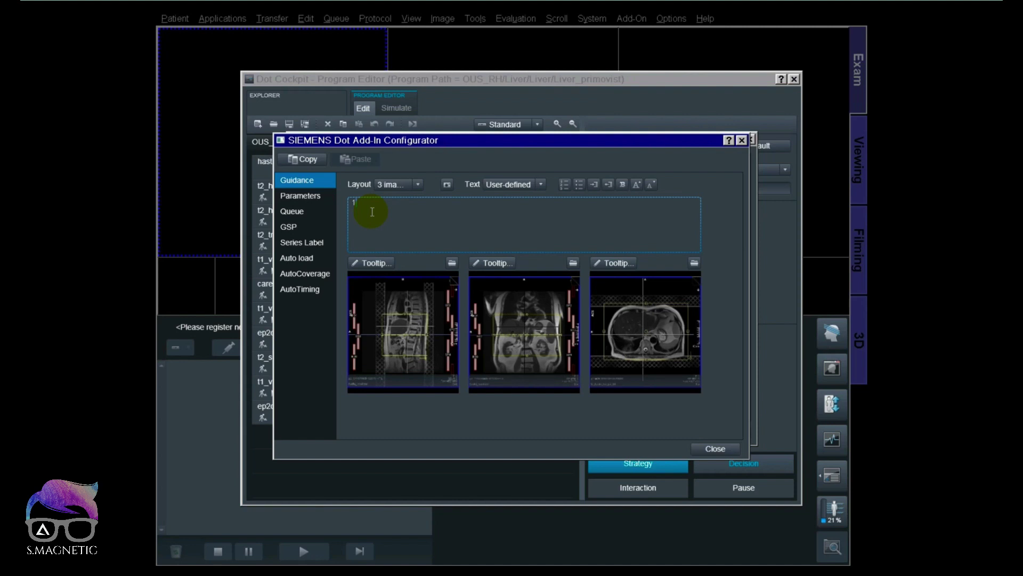
# Try numbered guidance text on ep2d_diff_b50_800_tra_fb with the 1 image, 2 images and Text Only layouts, discarding the changes
pyautogui.write('f')
pyautogui.click(582, 325)
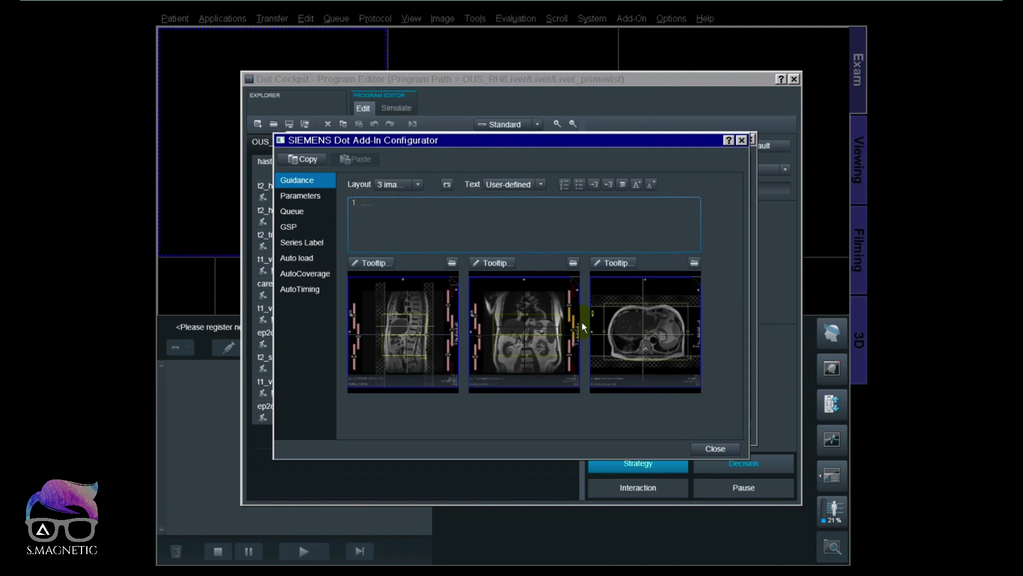
pyautogui.click(418, 184)
pyautogui.click(412, 199)
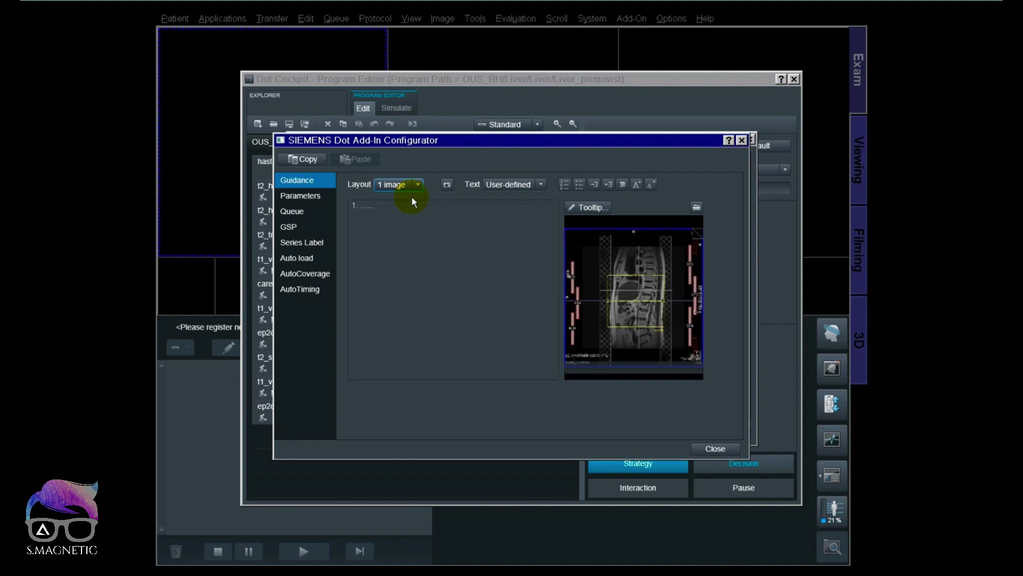
pyautogui.click(415, 185)
pyautogui.click(408, 208)
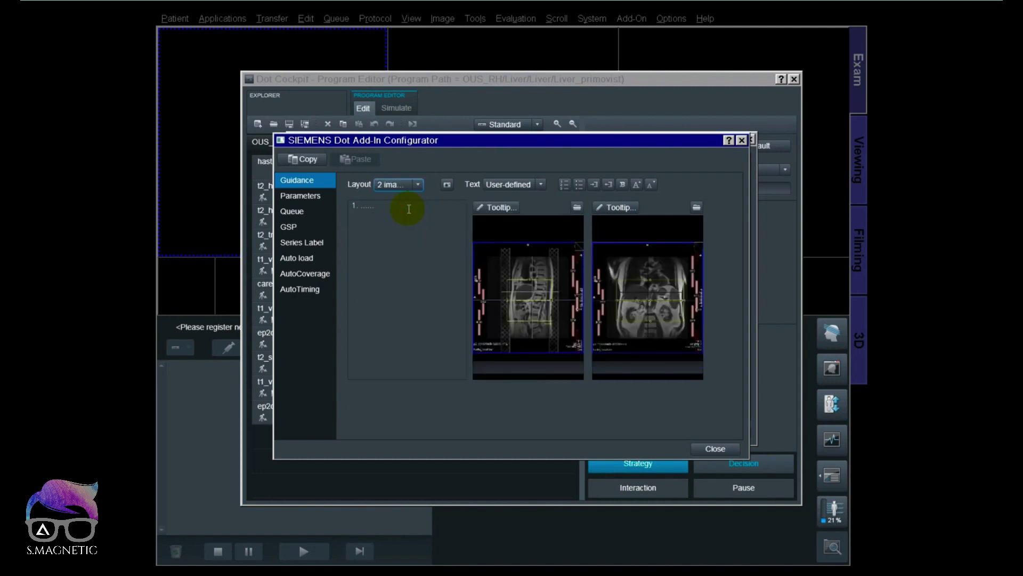
pyautogui.click(419, 186)
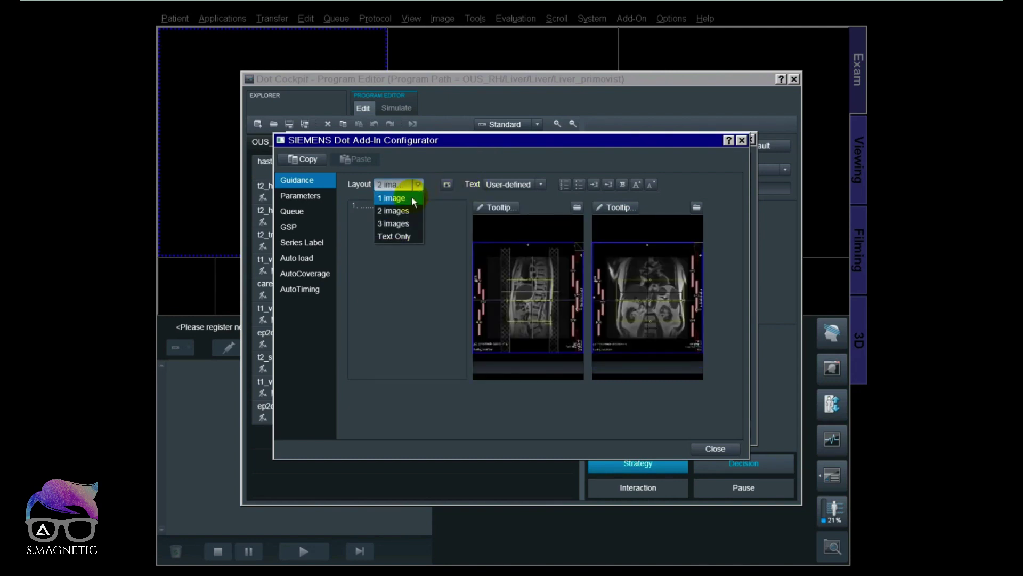
pyautogui.click(400, 234)
pyautogui.click(704, 449)
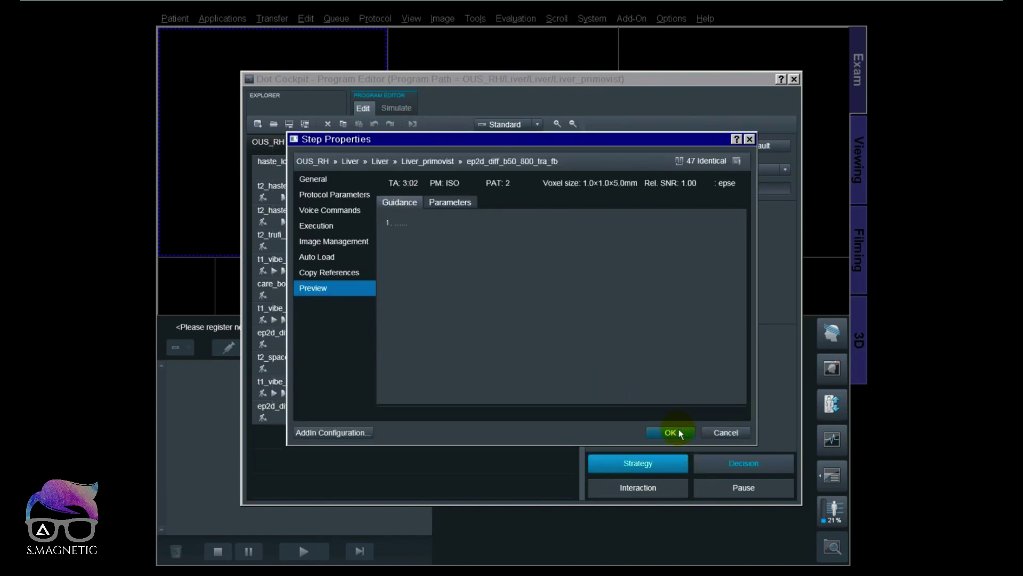
pyautogui.click(722, 432)
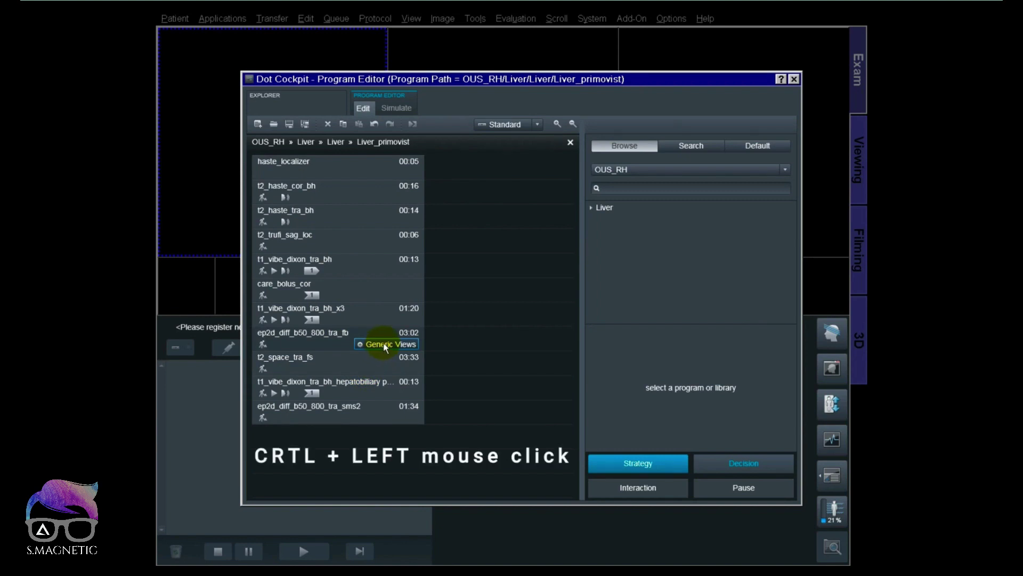
# Try to copy the Generic Views add-in from ep2d_diff_b50_800_tra_fb to t2_space_tra_fs, and select the ep2d_diff_b50_800_tra_sms2 step
pyautogui.moveTo(384, 344); pyautogui.dragTo(368, 367)
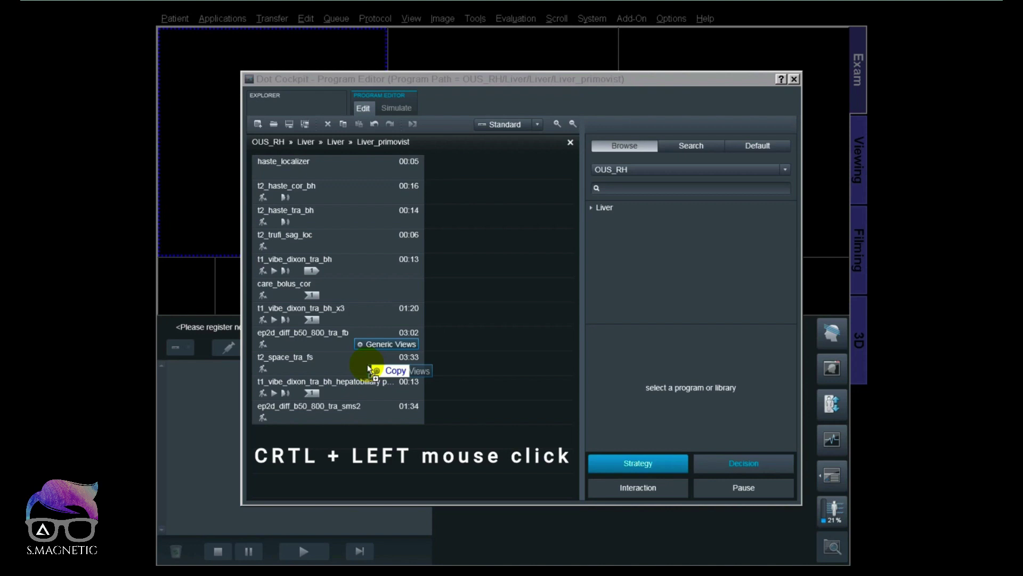
pyautogui.moveTo(368, 367); pyautogui.dragTo(367, 366)
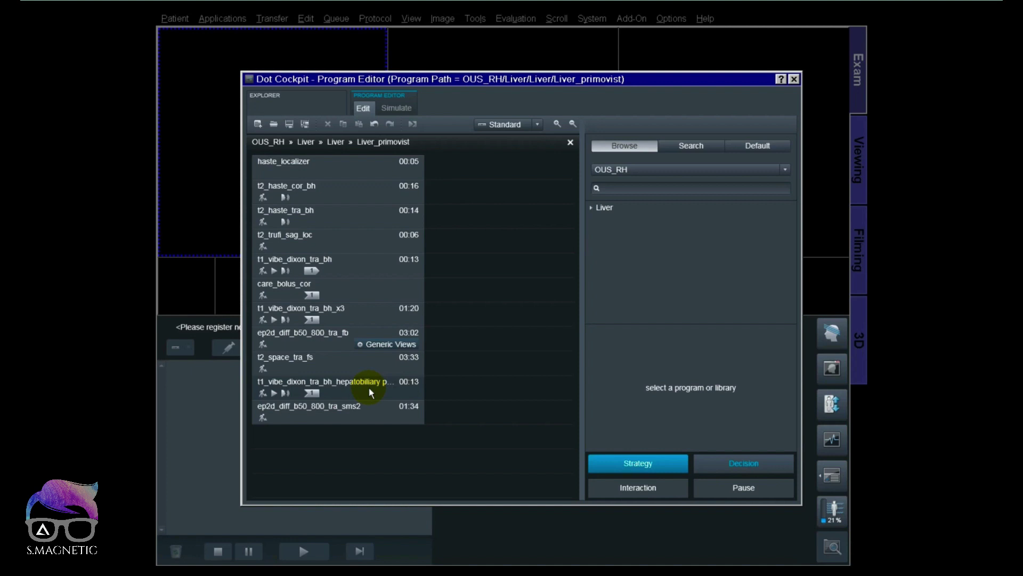
pyautogui.click(362, 411)
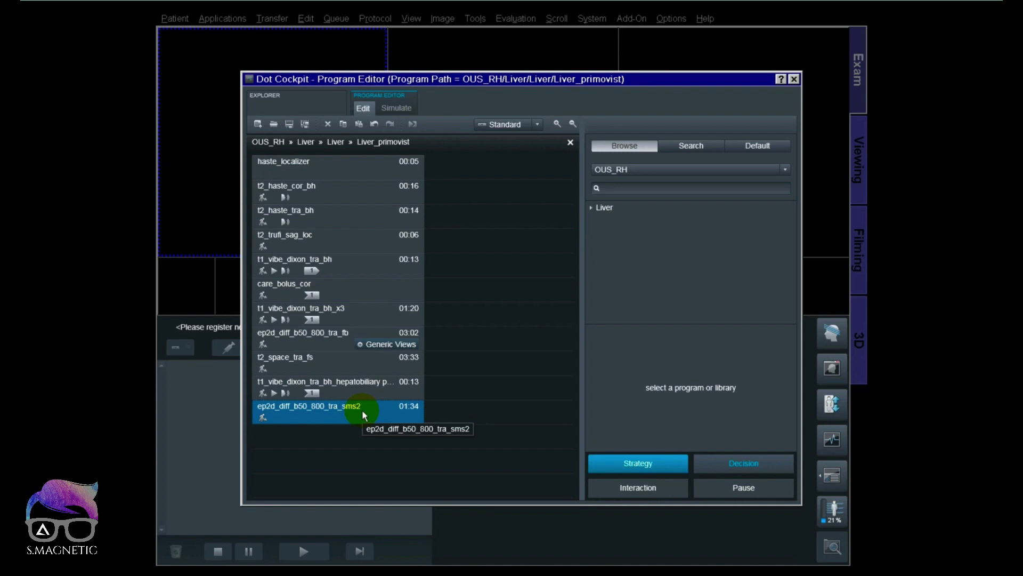
# Delete the ep2d_diff_b50_800_tra_sms2 step and add a strategy decision with two branches, Strategy and Strategy 2, to the program
pyautogui.press('Delete')
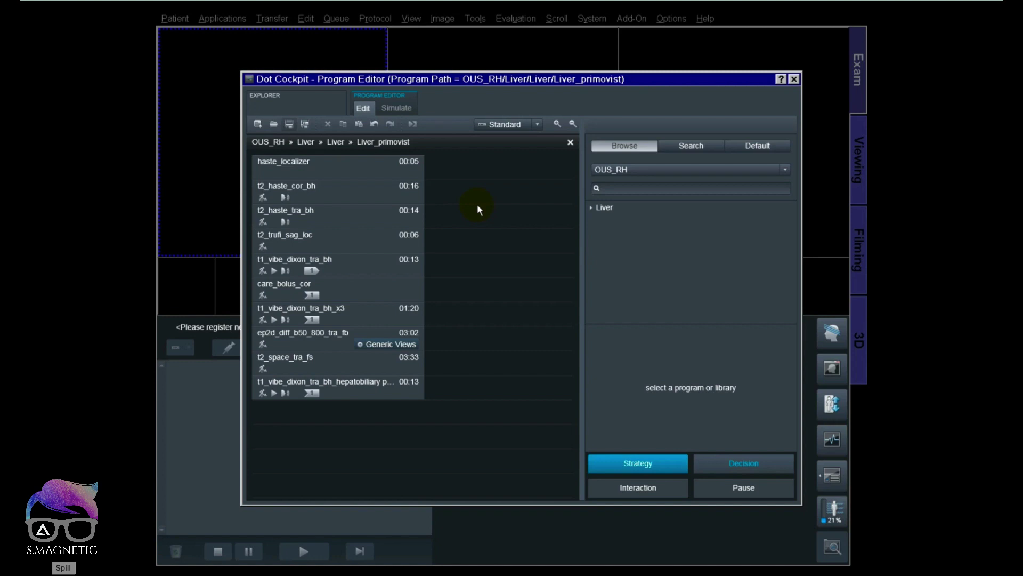
pyautogui.click(356, 311)
pyautogui.moveTo(625, 465); pyautogui.dragTo(302, 164)
pyautogui.moveTo(601, 463); pyautogui.dragTo(448, 179)
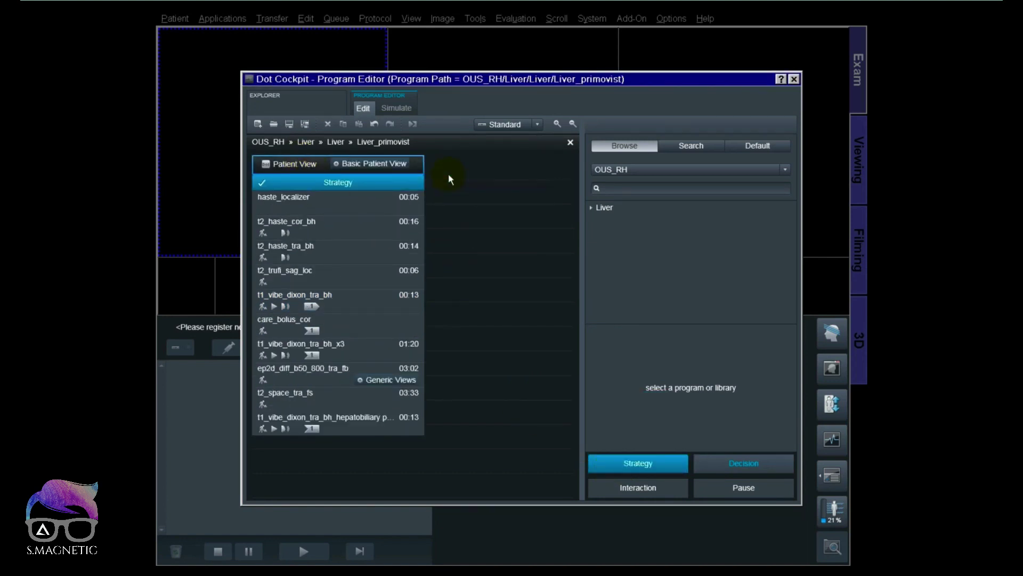
# Copy all sequences from haste_localizer through the hepatobiliary t1_vibe_dixon_tra_bh step from Strategy into Strategy 2
pyautogui.click(369, 210)
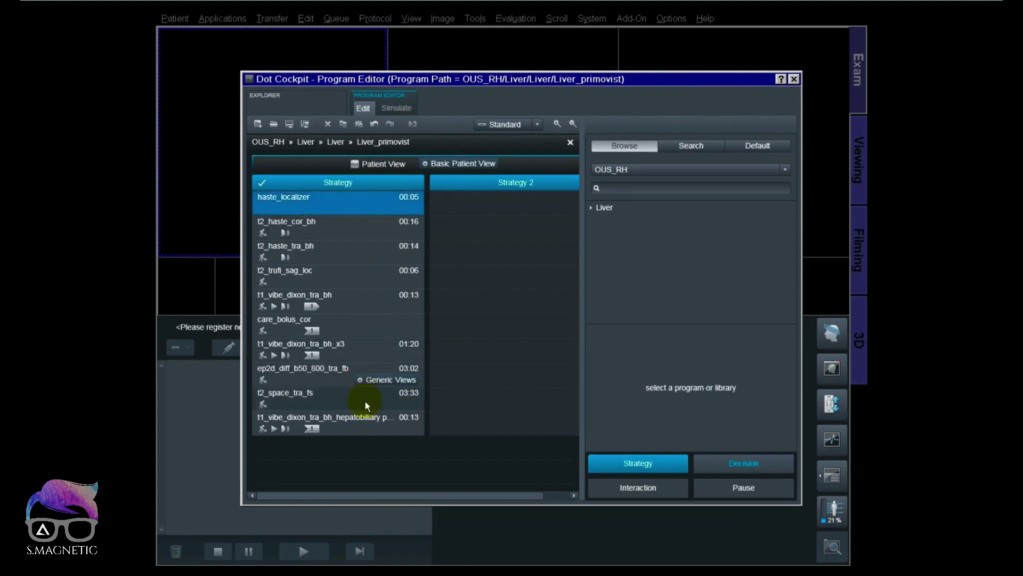
pyautogui.keyDown('shift'); pyautogui.click(365, 421); pyautogui.keyUp('shift')
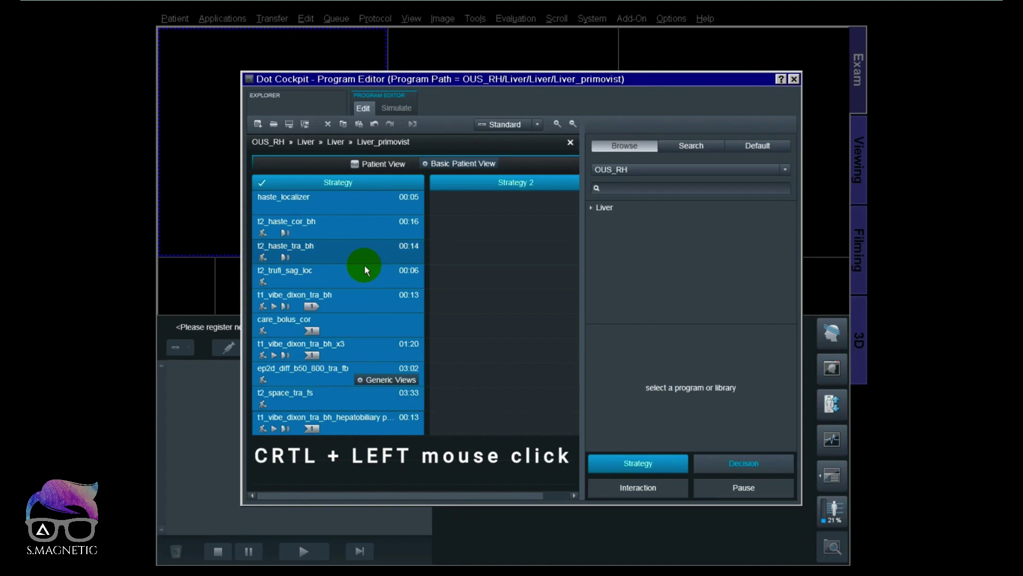
pyautogui.moveTo(366, 270); pyautogui.dragTo(464, 207)
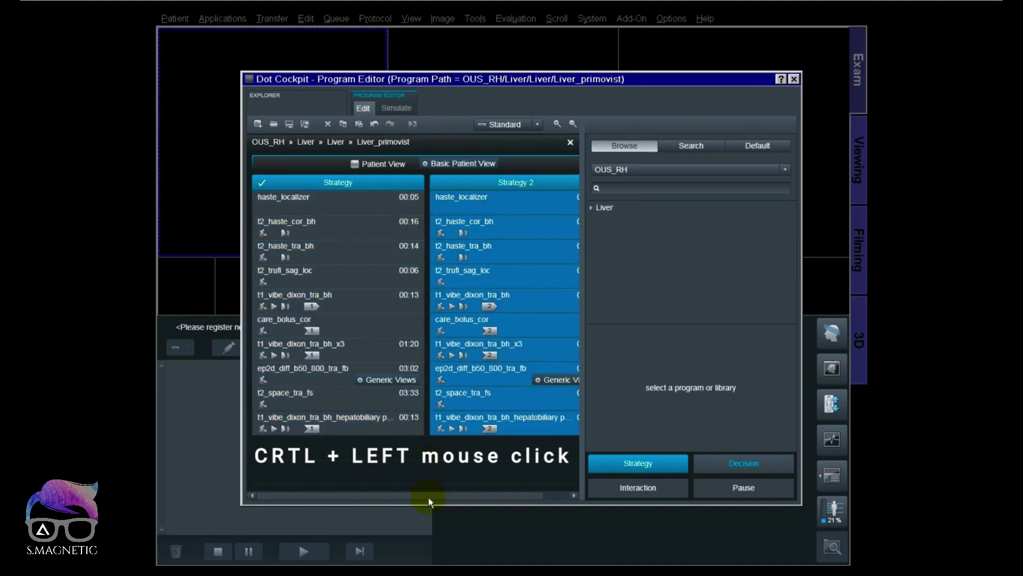
# Replace t1_vibe_dixon_tra_bh_x3 in Strategy 2 with a copy of t1_vibe_dixon_tra_bh named t1_vibe_dixon_tra_bh_art
pyautogui.moveTo(428, 498); pyautogui.dragTo(454, 497)
pyautogui.keyDown('ctrl'); pyautogui.click(519, 351); pyautogui.keyUp('ctrl')
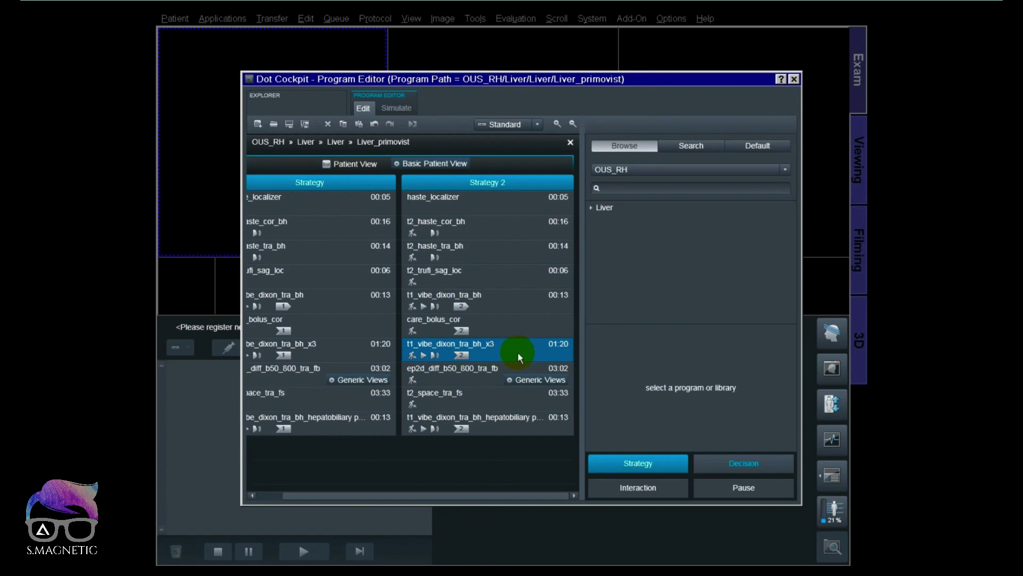
pyautogui.press('Delete')
pyautogui.moveTo(510, 308); pyautogui.dragTo(494, 348)
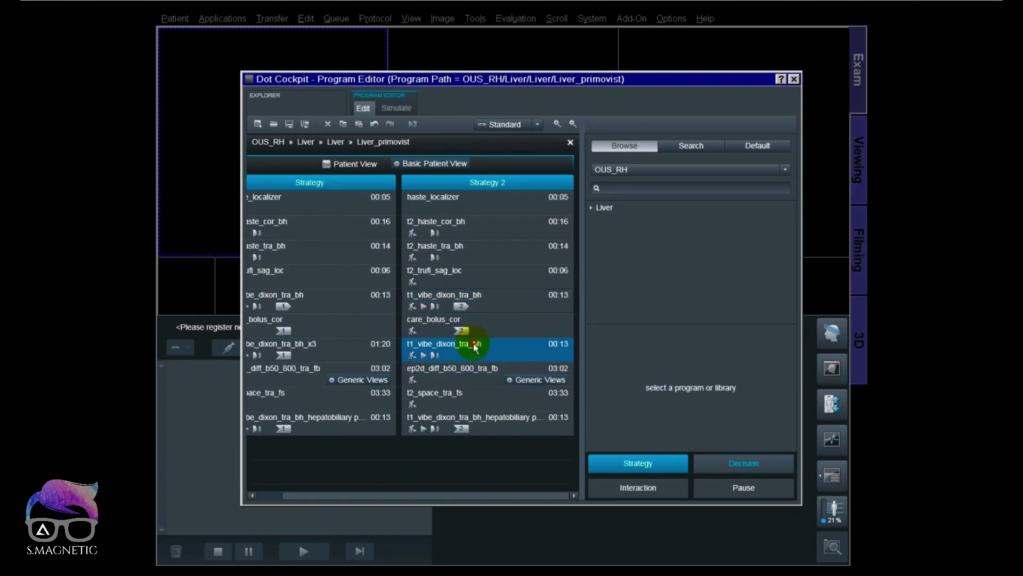
pyautogui.click(475, 346)
pyautogui.write('_art')
pyautogui.press('Return')
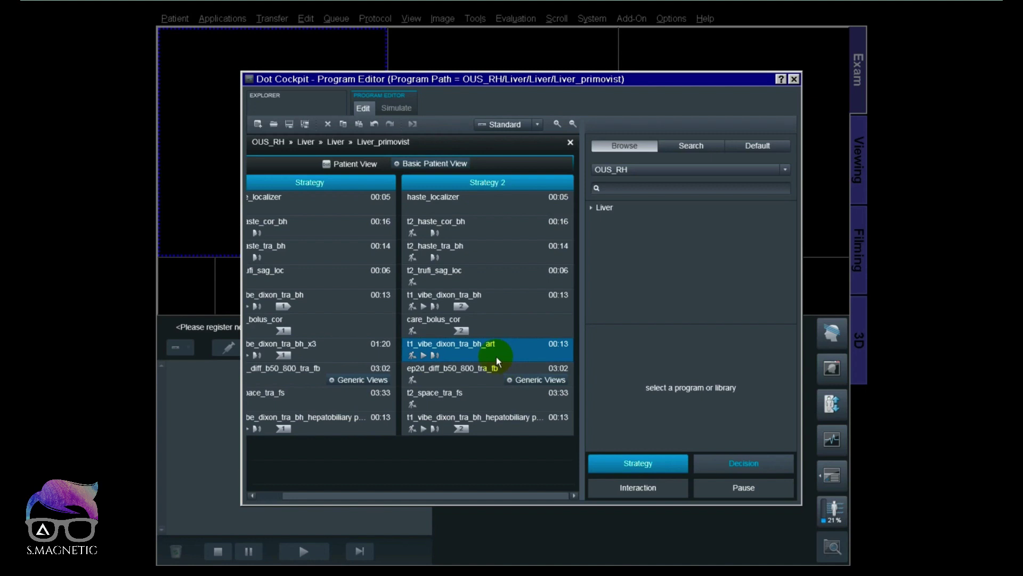
# Duplicate t1_vibe_dixon_tra_bh_art directly below itself in Strategy 2 and rename the copy as t1_vibe_dixon_tra_bh_pv
pyautogui.moveTo(502, 347); pyautogui.dragTo(504, 368)
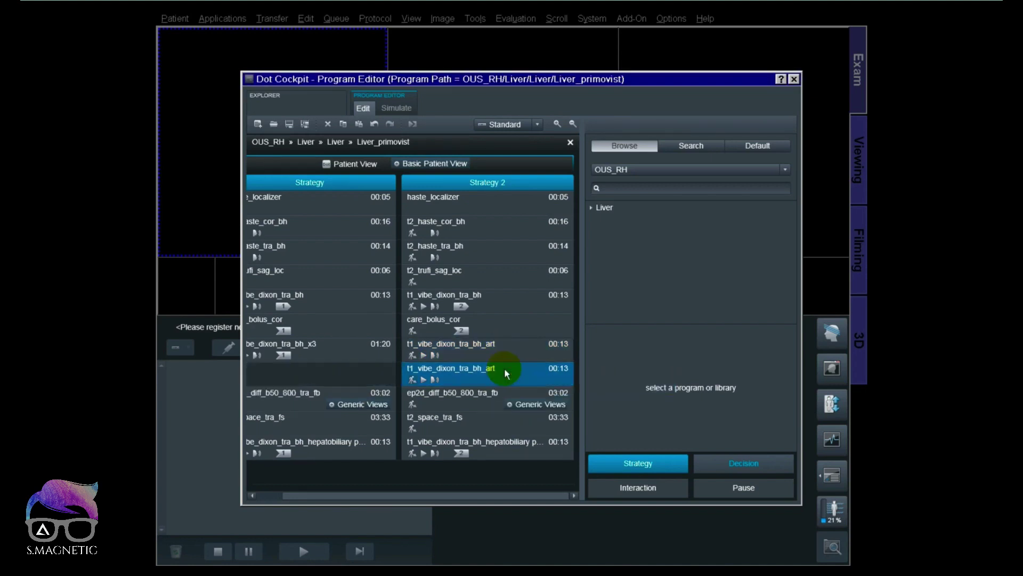
pyautogui.click(515, 381)
pyautogui.press('BackSpace')
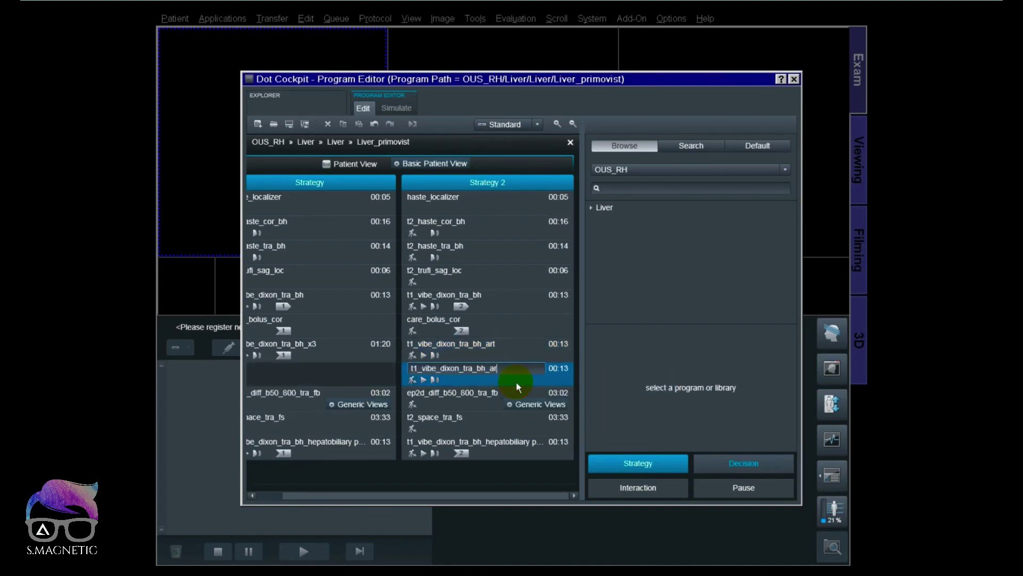
pyautogui.write('pv')
pyautogui.press('Return')
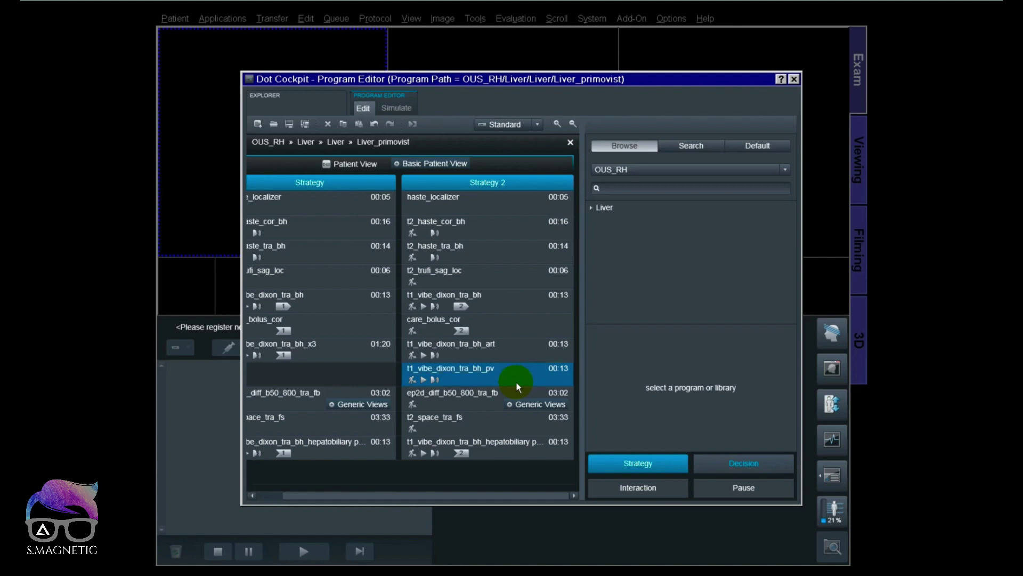
# Set the voice command pause of t1_vibe_dixon_tra_bh_pv to 20 s in its step properties
pyautogui.rightClick(516, 381)
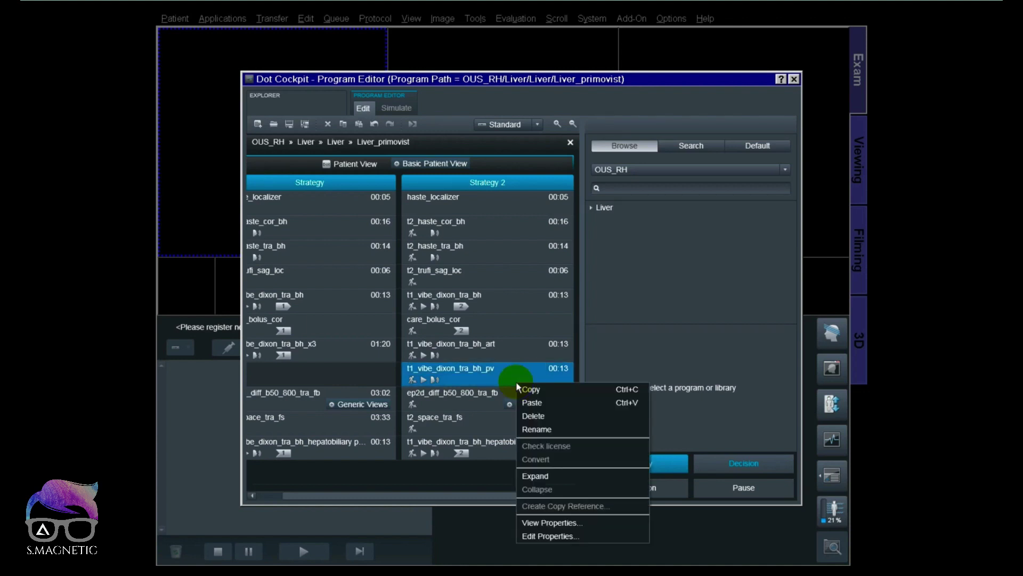
pyautogui.click(546, 537)
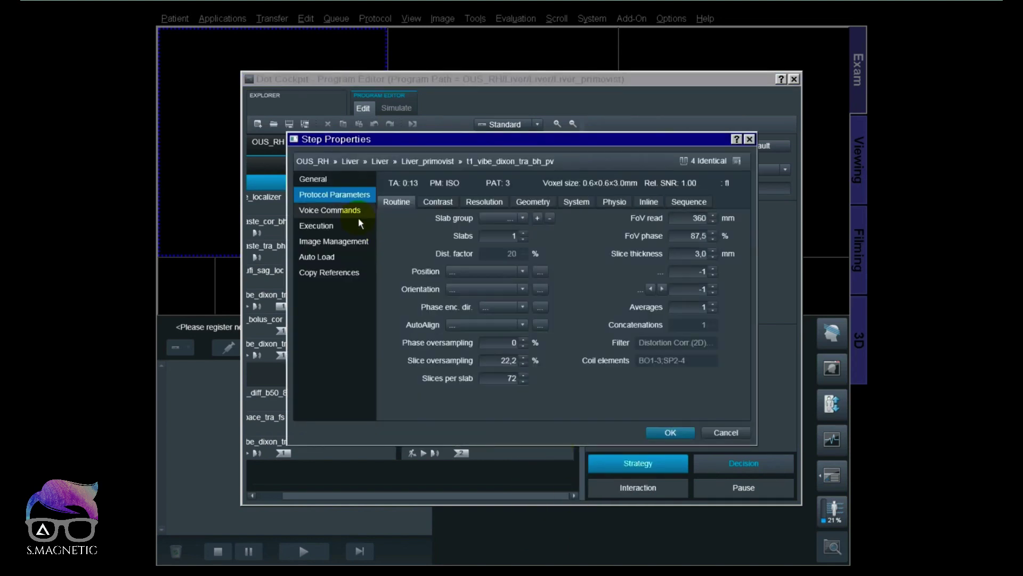
pyautogui.click(347, 212)
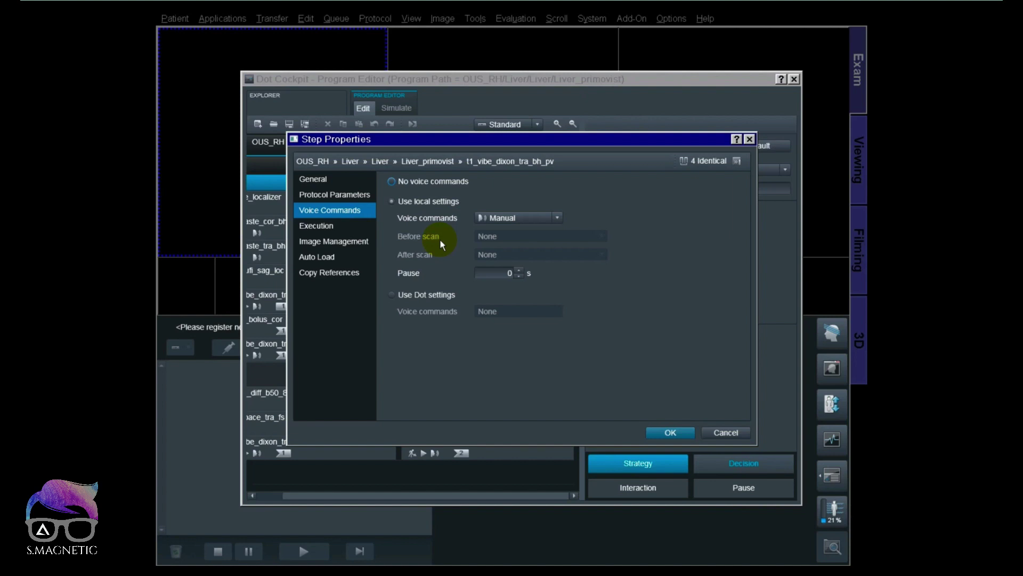
pyautogui.click(519, 283)
pyautogui.write('20')
pyautogui.click(660, 433)
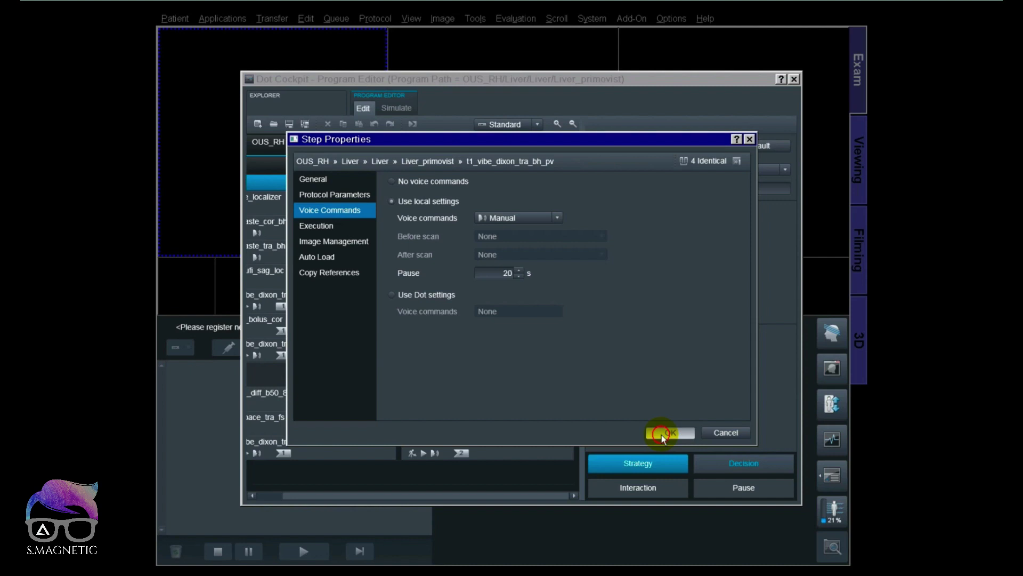
pyautogui.click(660, 434)
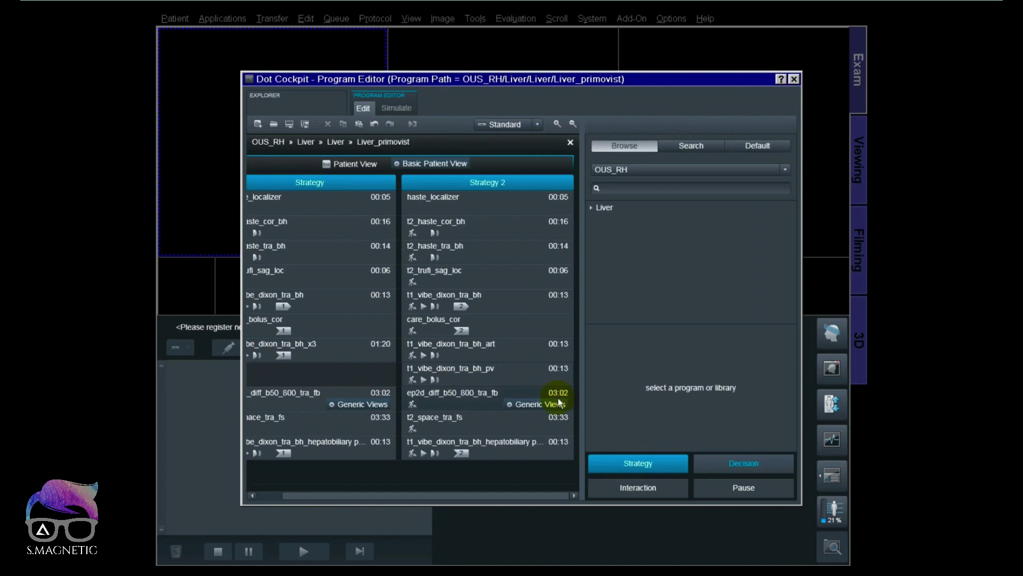
# Duplicate t1_vibe_dixon_tra_bh_pv directly below itself in Strategy 2 and rename the copy as t1_vibe_dixon_tra_bh_eq
pyautogui.click(504, 372)
pyautogui.moveTo(509, 375); pyautogui.dragTo(514, 405)
pyautogui.click(515, 404)
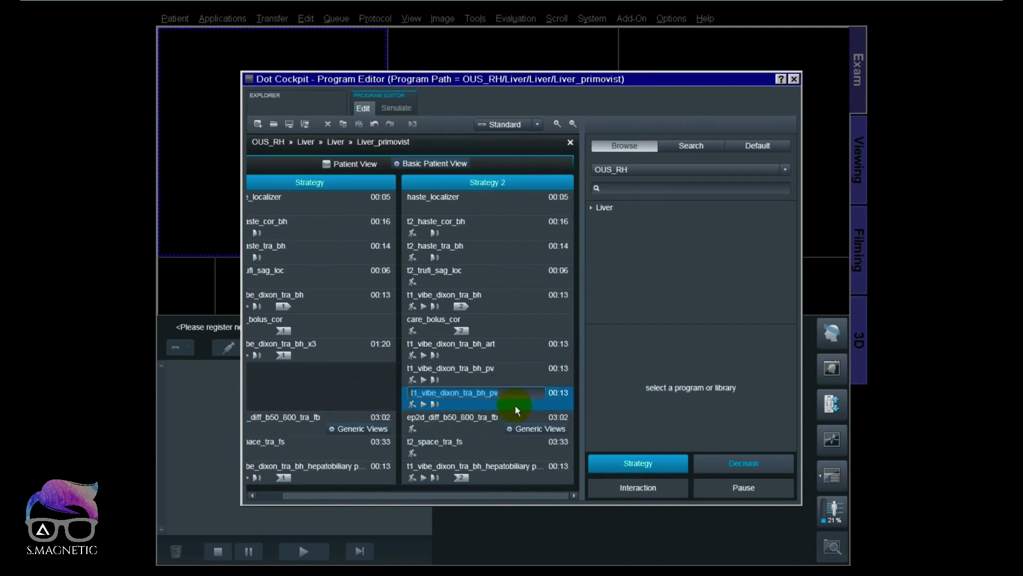
pyautogui.write('eq')
pyautogui.press('Return')
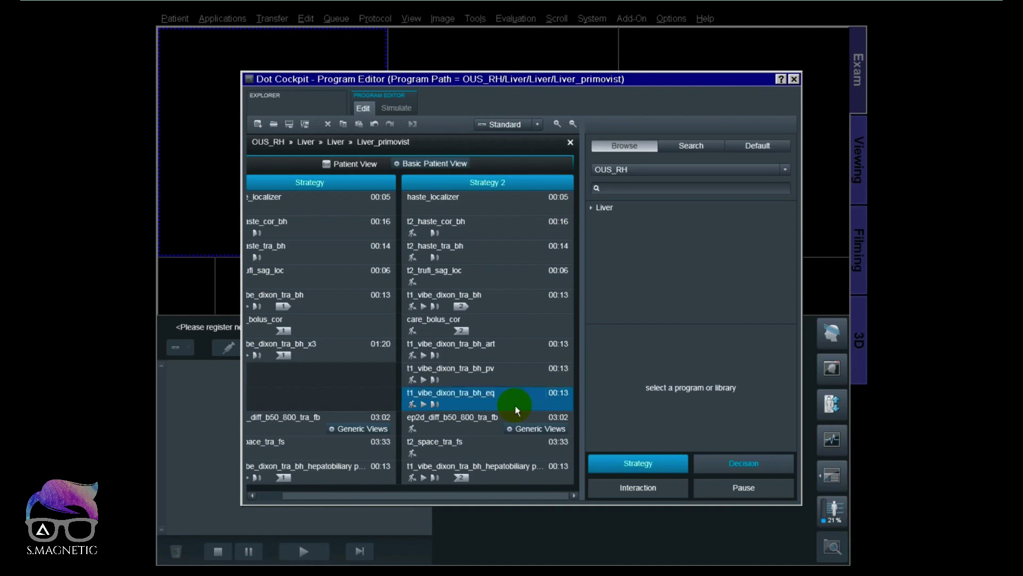
# Move the last three sequences of Strategy, starting with ep2d_diff_b50_800_tra_fb, up directly below t1_vibe_dixon_tra_bh_x3
pyautogui.click(422, 370)
pyautogui.moveTo(380, 421); pyautogui.dragTo(340, 468)
pyautogui.keyDown('shift'); pyautogui.click(341, 468); pyautogui.keyUp('shift')
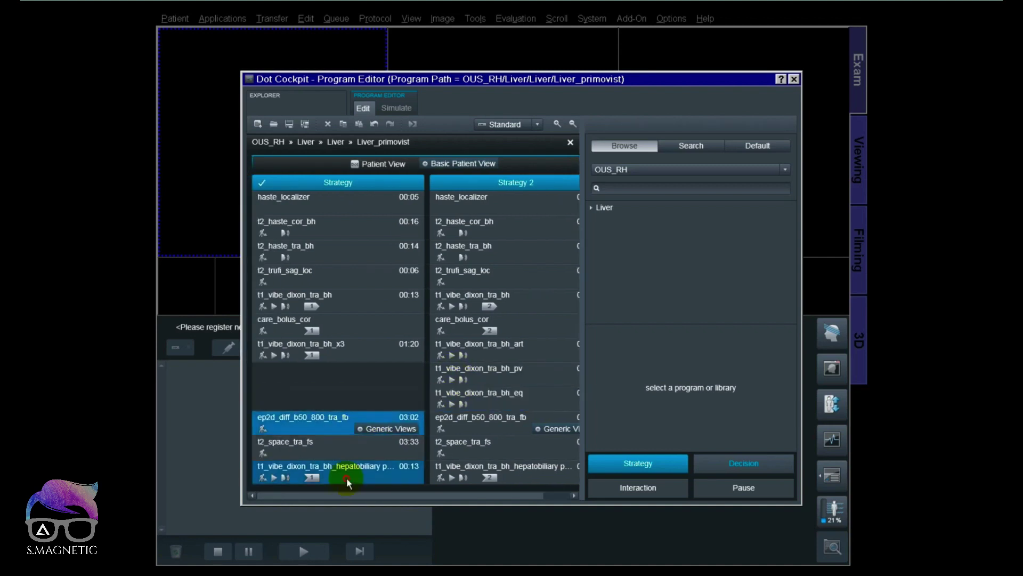
pyautogui.moveTo(341, 423); pyautogui.dragTo(331, 375)
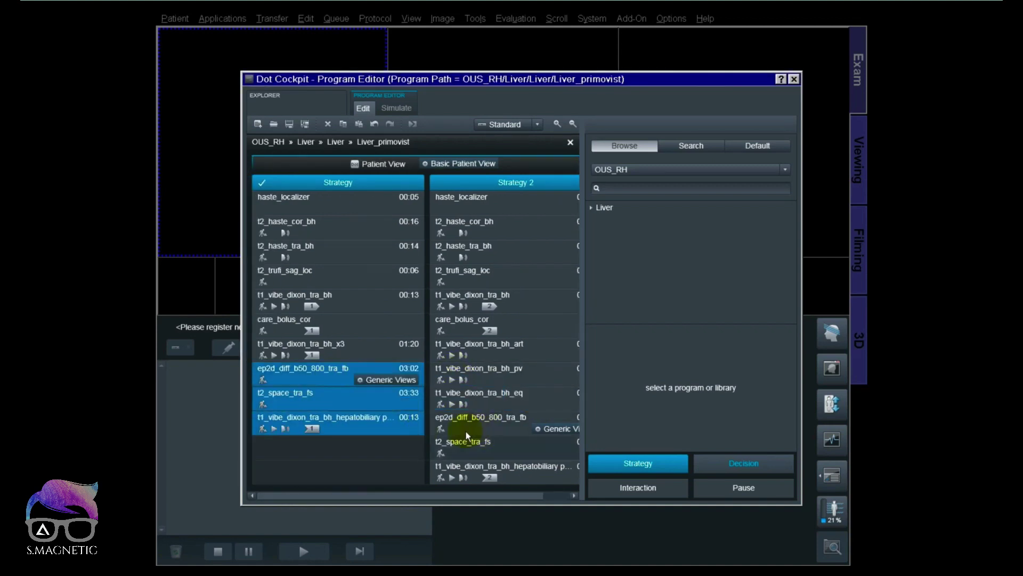
pyautogui.moveTo(407, 495); pyautogui.dragTo(488, 491)
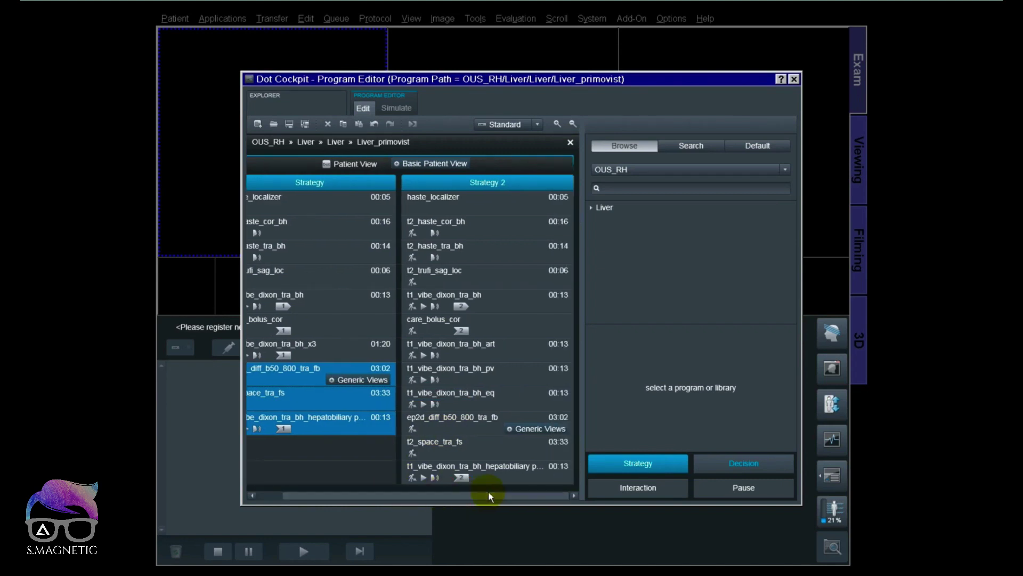
# Create a copy reference from t1_vibe_dixon_tra_bh to t1_vibe_dixon_tra_bh_art in Strategy 2, copying Everything
pyautogui.click(485, 349)
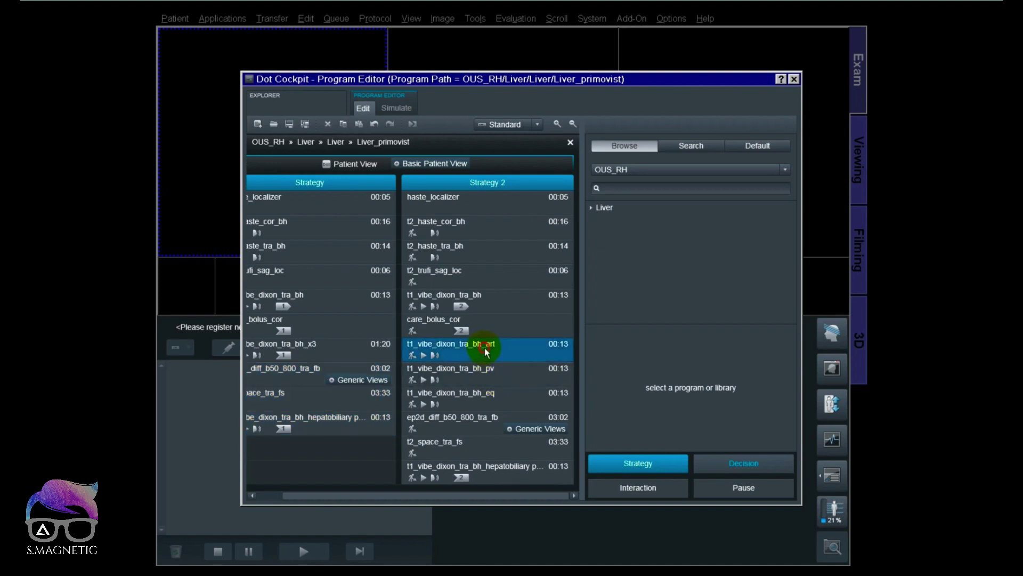
pyautogui.keyDown('ctrl'); pyautogui.click(503, 296); pyautogui.keyUp('ctrl')
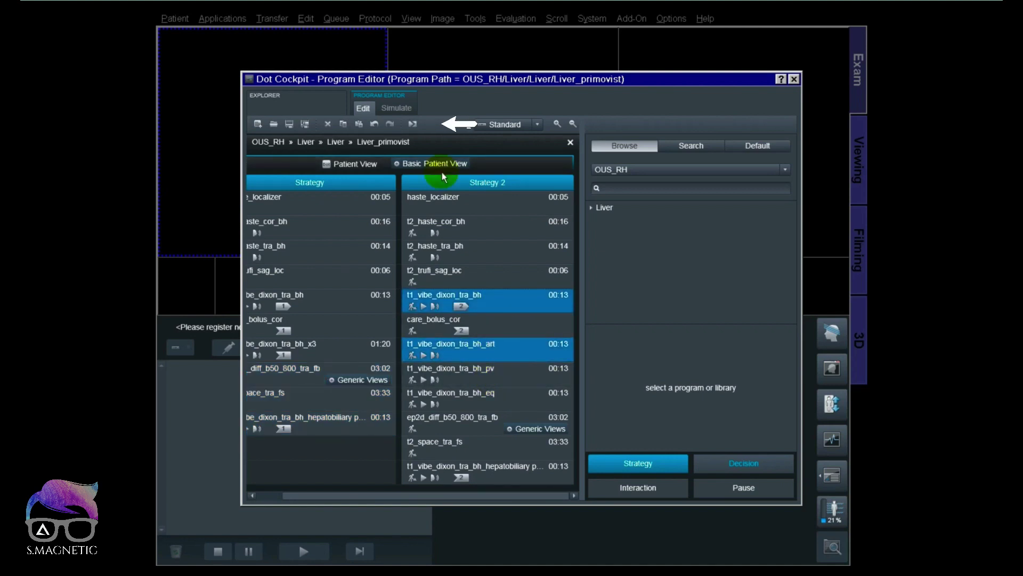
pyautogui.click(413, 124)
pyautogui.click(510, 317)
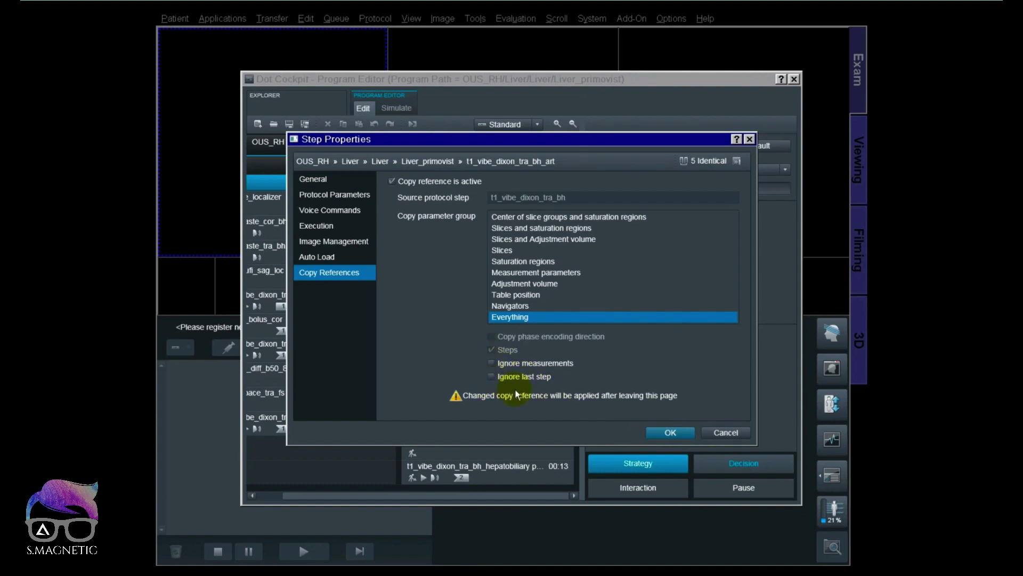
pyautogui.click(677, 436)
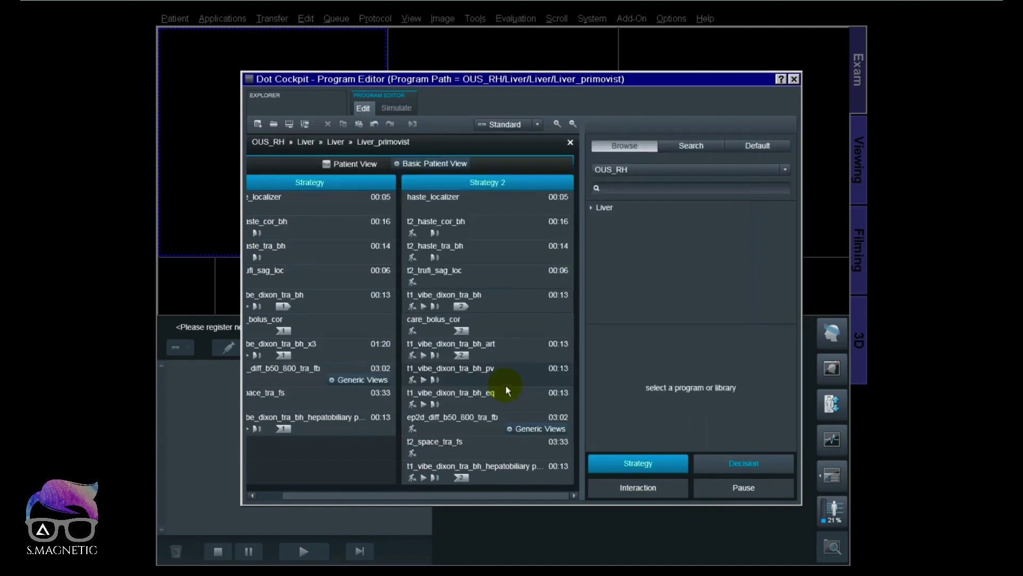
# Create a copy reference from t1_vibe_dixon_tra_bh to t1_vibe_dixon_tra_bh_pv in Strategy 2, copying Everything
pyautogui.click(489, 302)
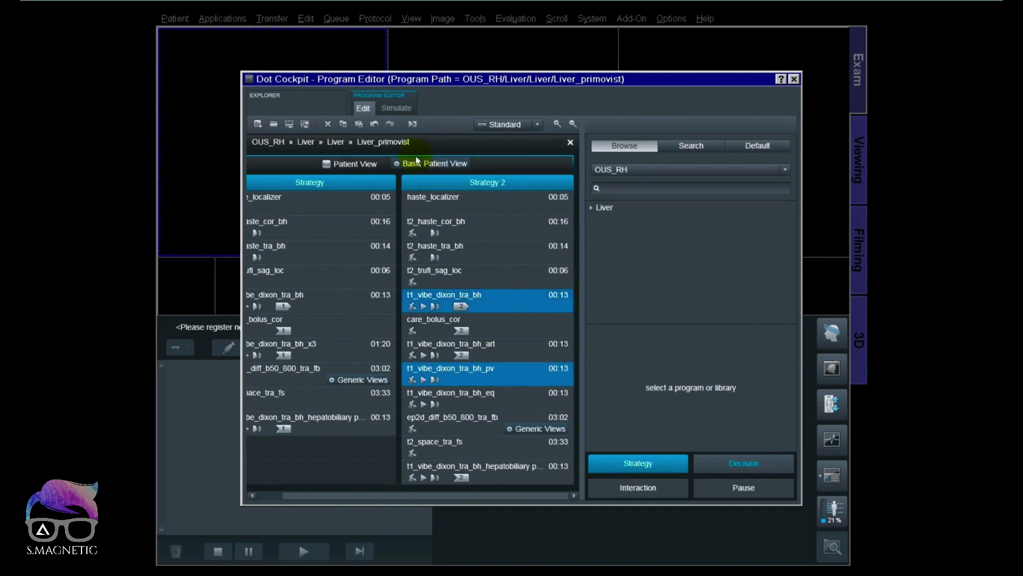
pyautogui.click(413, 123)
pyautogui.click(526, 317)
pyautogui.click(671, 432)
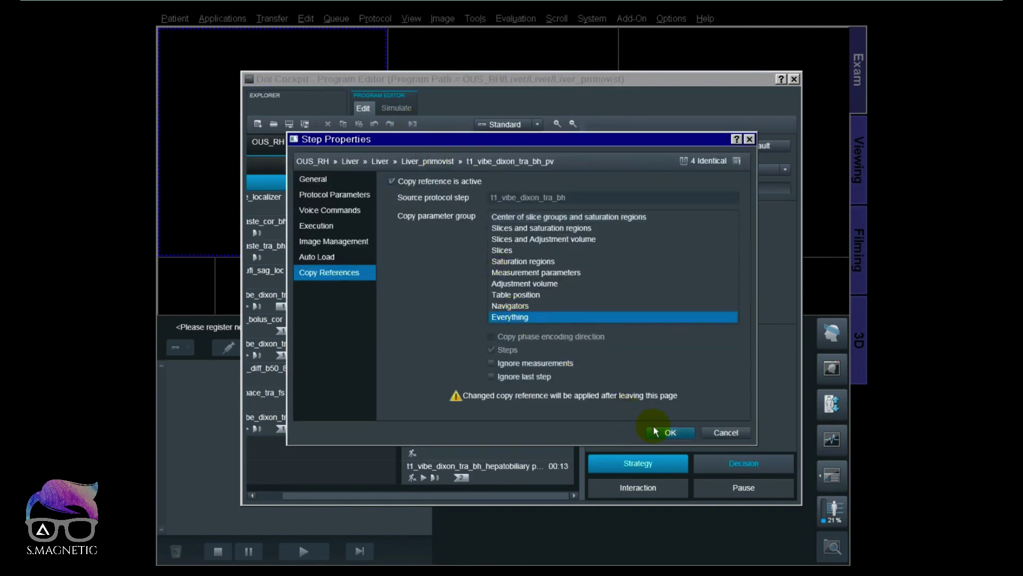
# Create a copy reference from t1_vibe_dixon_tra_bh to t1_vibe_dixon_tra_bh_eq in Strategy 2, copying Everything
pyautogui.click(498, 402)
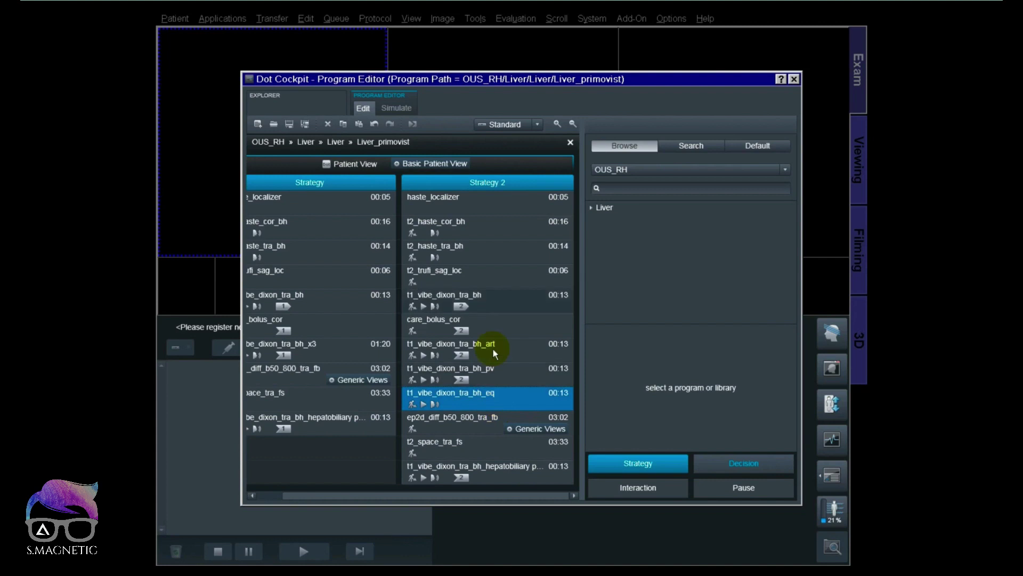
pyautogui.keyDown('ctrl'); pyautogui.click(482, 300); pyautogui.keyUp('ctrl')
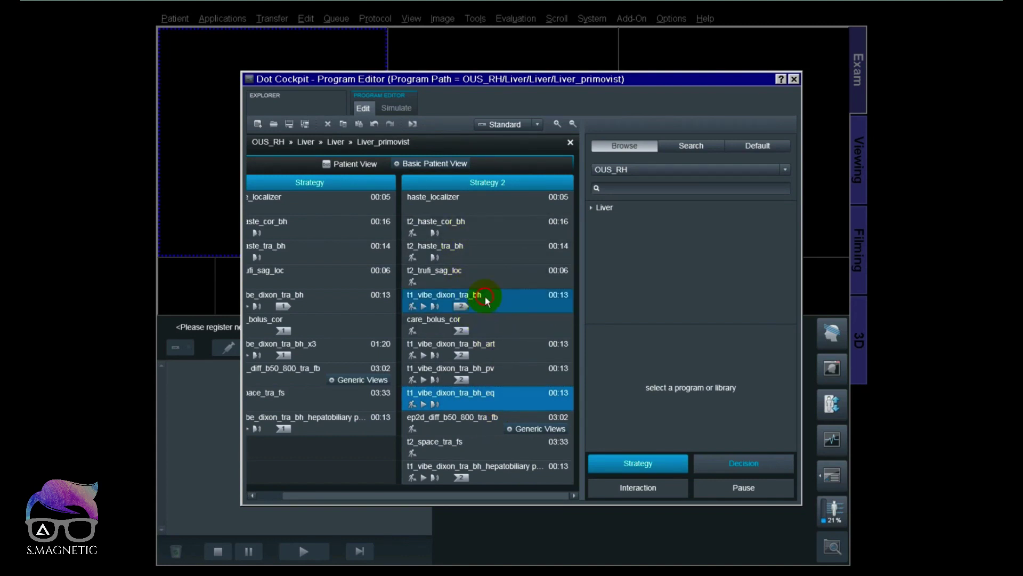
pyautogui.click(414, 124)
pyautogui.click(543, 345)
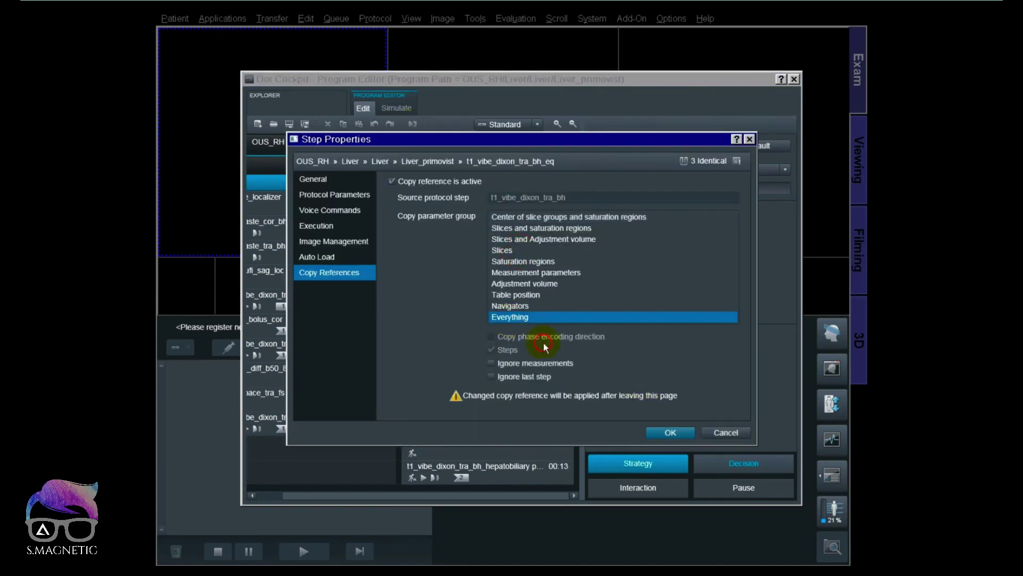
pyautogui.click(669, 433)
# Try 2 measurements in the inline settings of t1_vibe_dixon_tra_bh_art to check the Liver registration option, discarding the changes
pyautogui.doubleClick(504, 354)
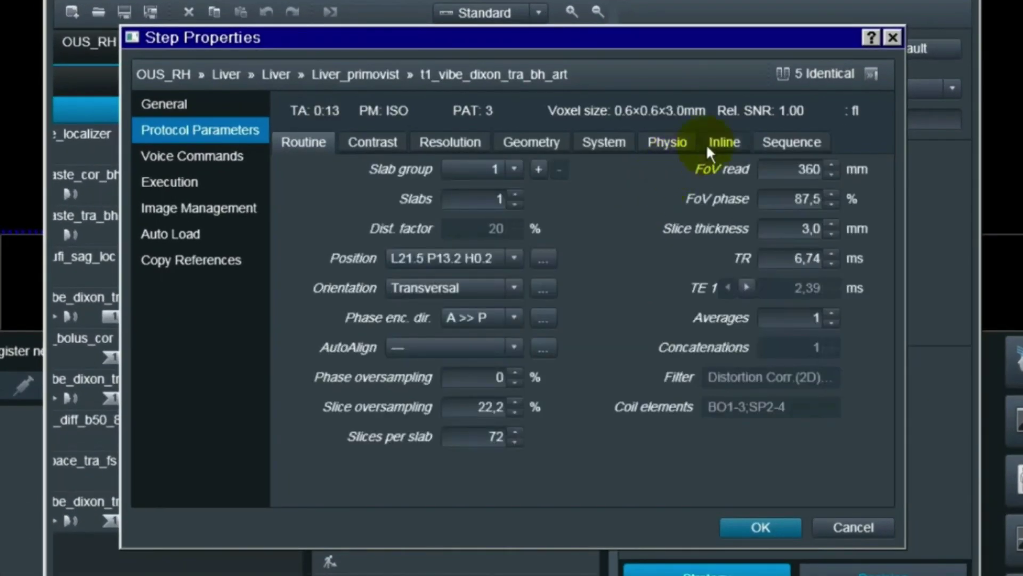
pyautogui.click(640, 201)
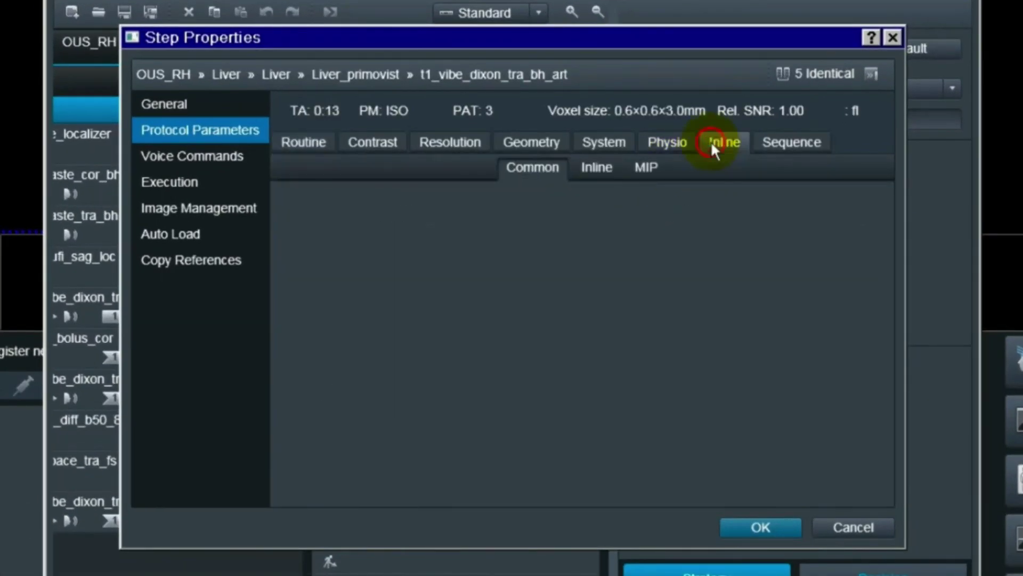
pyautogui.click(509, 167)
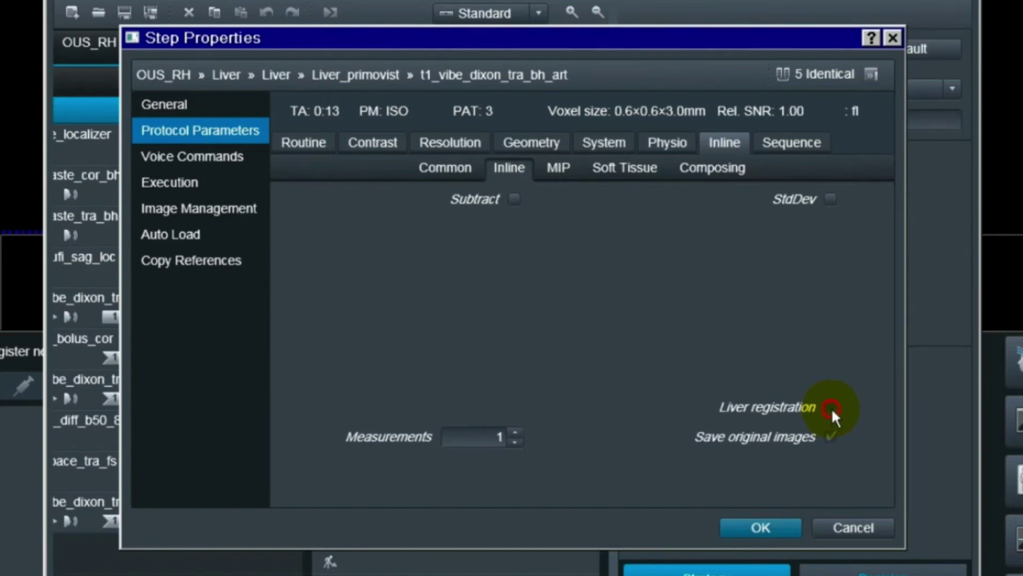
pyautogui.click(516, 432)
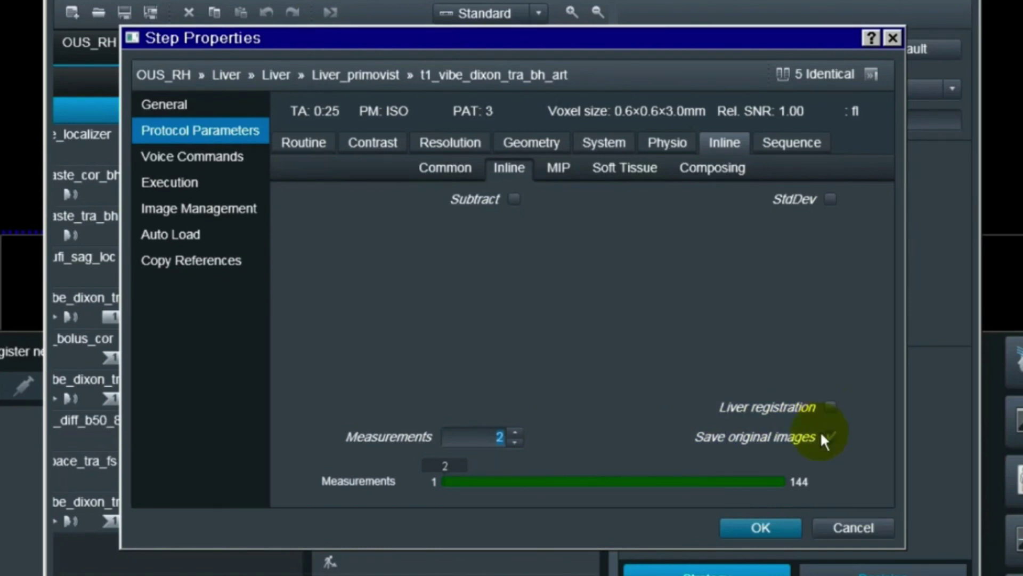
pyautogui.click(839, 517)
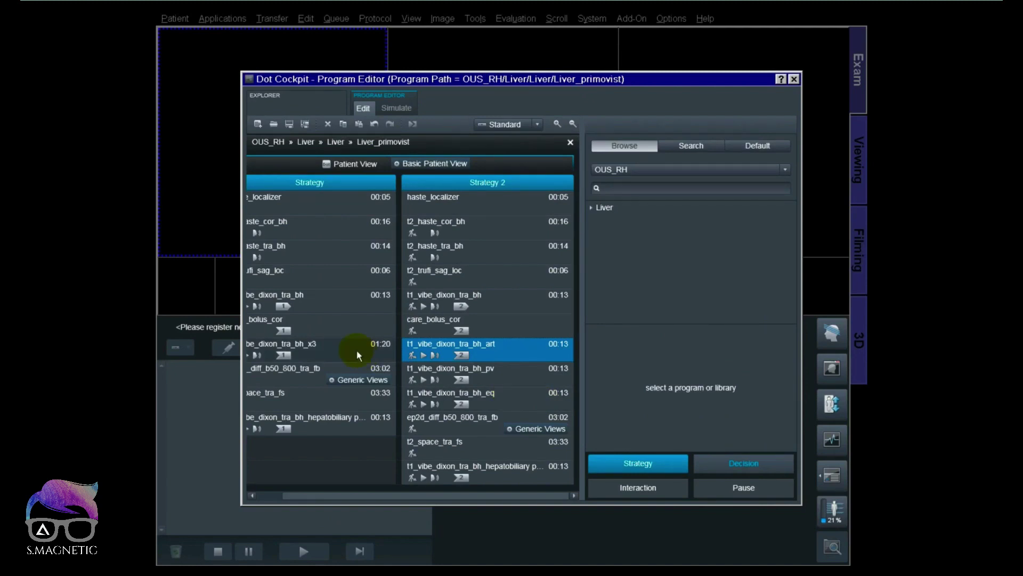
# Enable Liver registration in the inline protocol parameters of t1_vibe_dixon_tra_bh_x3 in the first strategy and accept the change
pyautogui.doubleClick(357, 349)
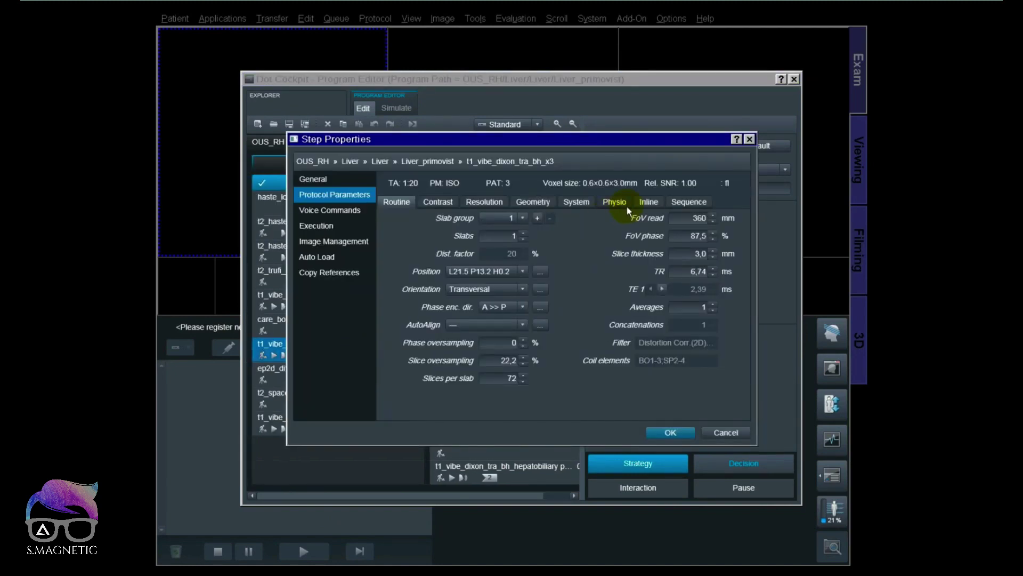
pyautogui.click(642, 204)
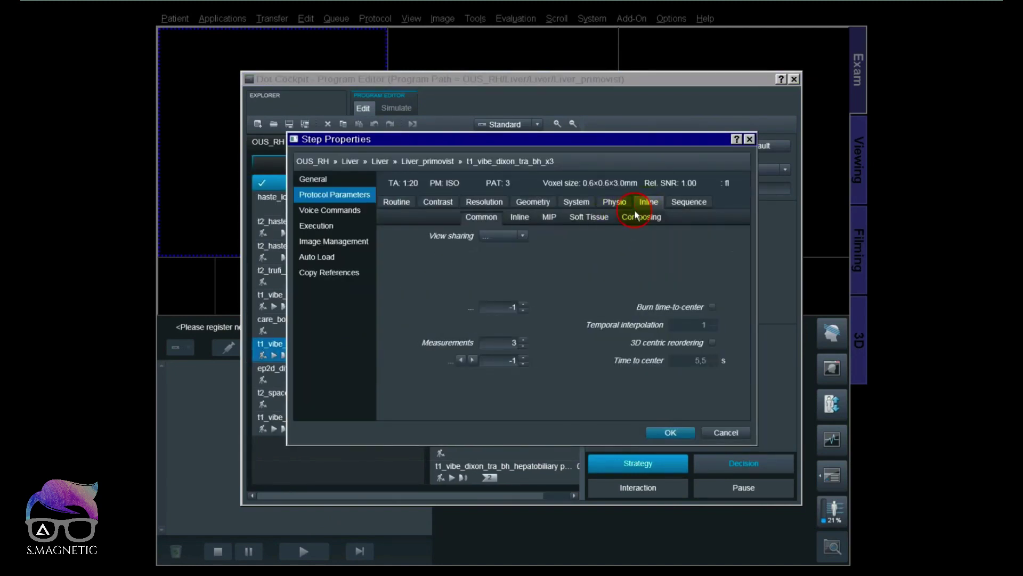
pyautogui.click(523, 216)
pyautogui.click(705, 360)
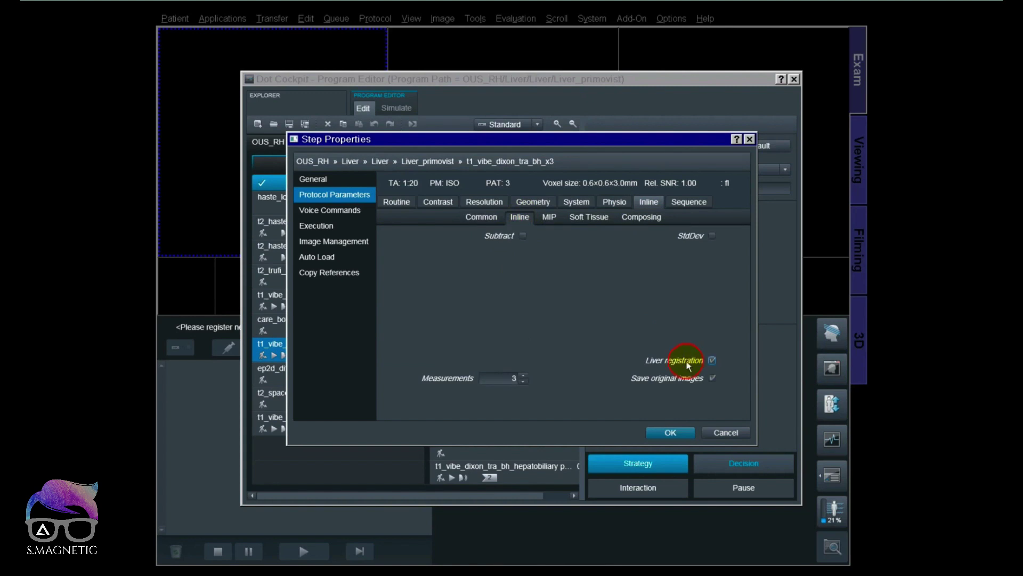
pyautogui.click(666, 432)
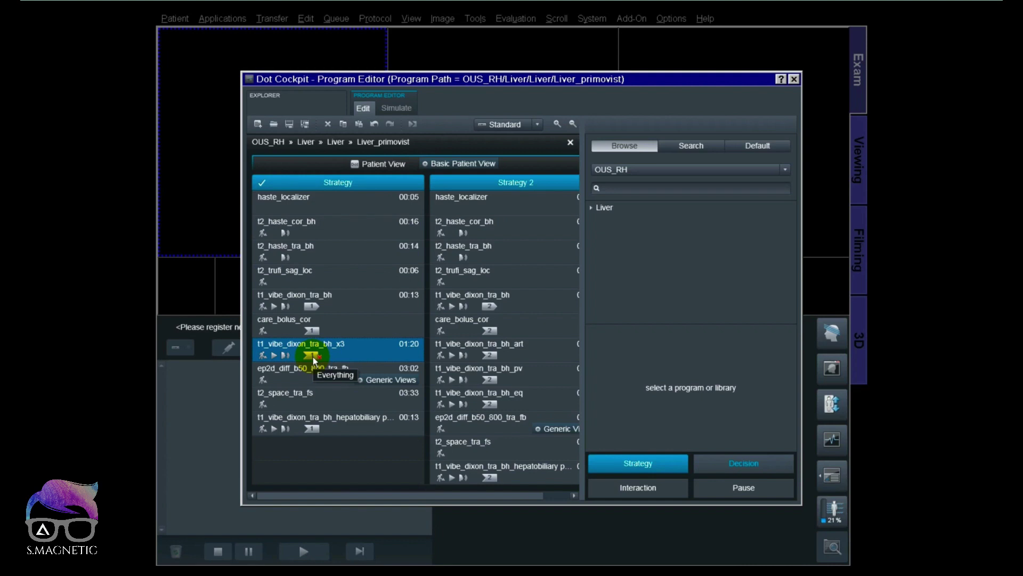
# Update the copy reference of t1_vibe_dixon_tra_bh_x3 in the first strategy and check its inline Liver registration setting
pyautogui.rightClick(312, 357)
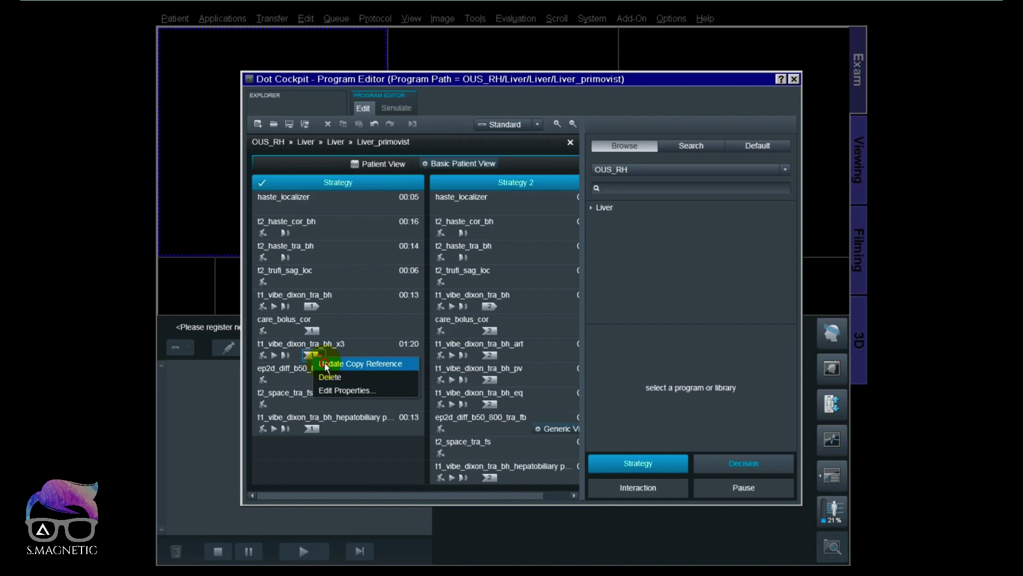
pyautogui.click(326, 364)
pyautogui.rightClick(358, 350)
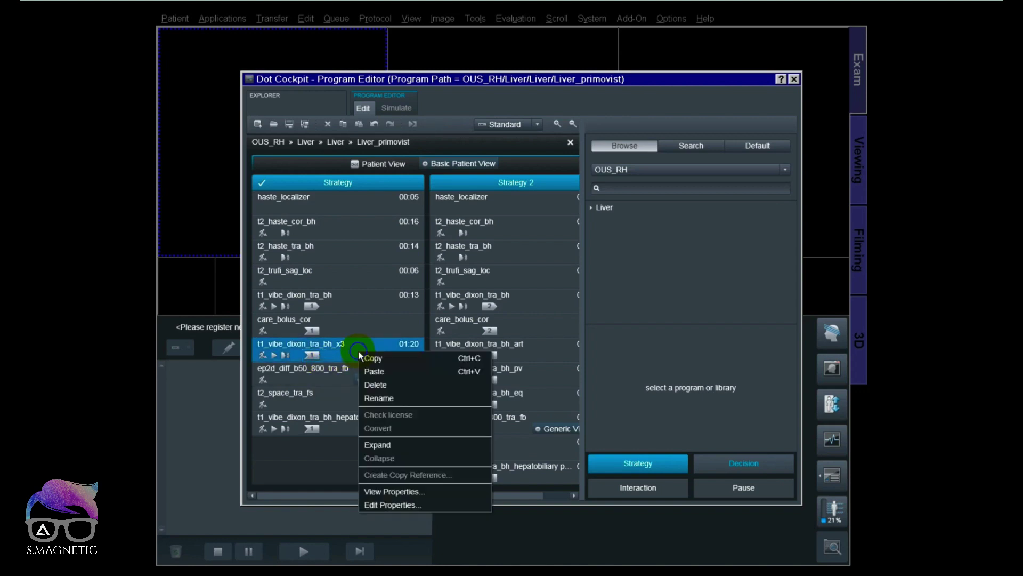
pyautogui.click(397, 502)
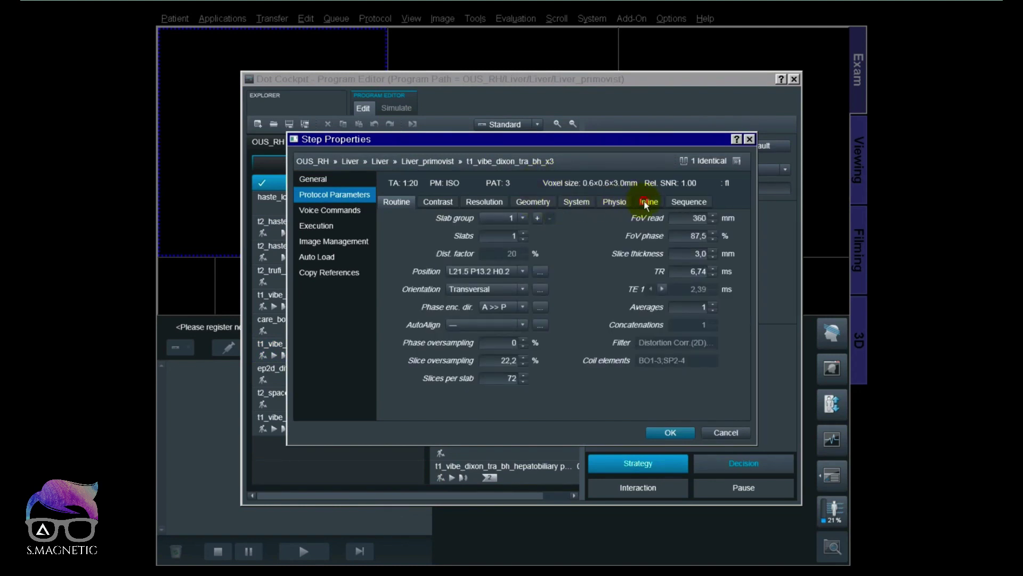
pyautogui.click(645, 203)
pyautogui.click(482, 217)
pyautogui.click(520, 217)
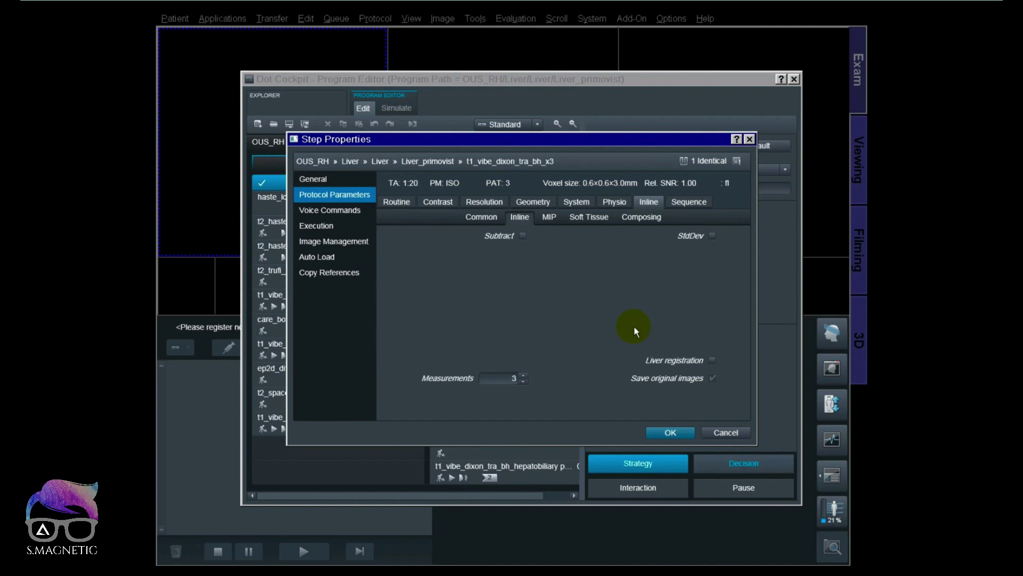
pyautogui.click(723, 431)
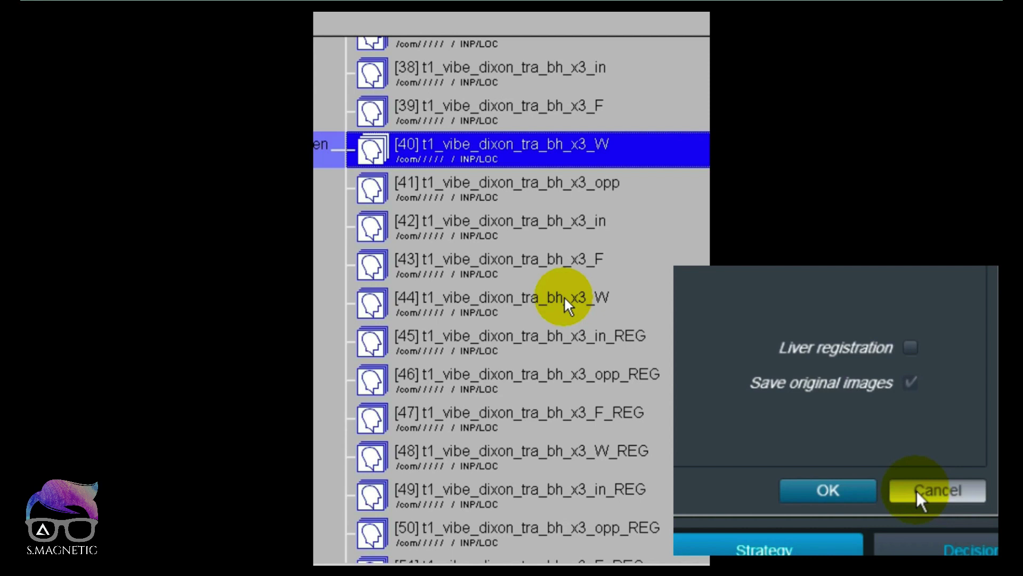
# In the patient's series list, select the original water series t1_vibe_dixon_tra_bh_x3_W numbered 36, 40 and 44 together
pyautogui.keyDown('ctrl'); pyautogui.click(565, 301); pyautogui.keyUp('ctrl')
pyautogui.scroll(-1, 559, 256)
pyautogui.scroll(2, 559, 247)
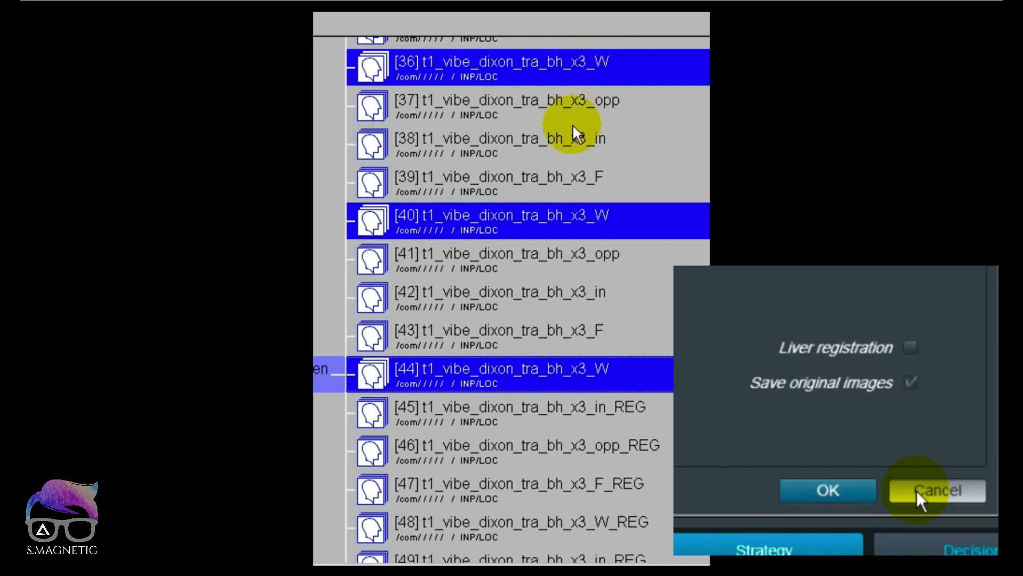
pyautogui.scroll(-3, 564, 272)
pyautogui.scroll(-1, 570, 320)
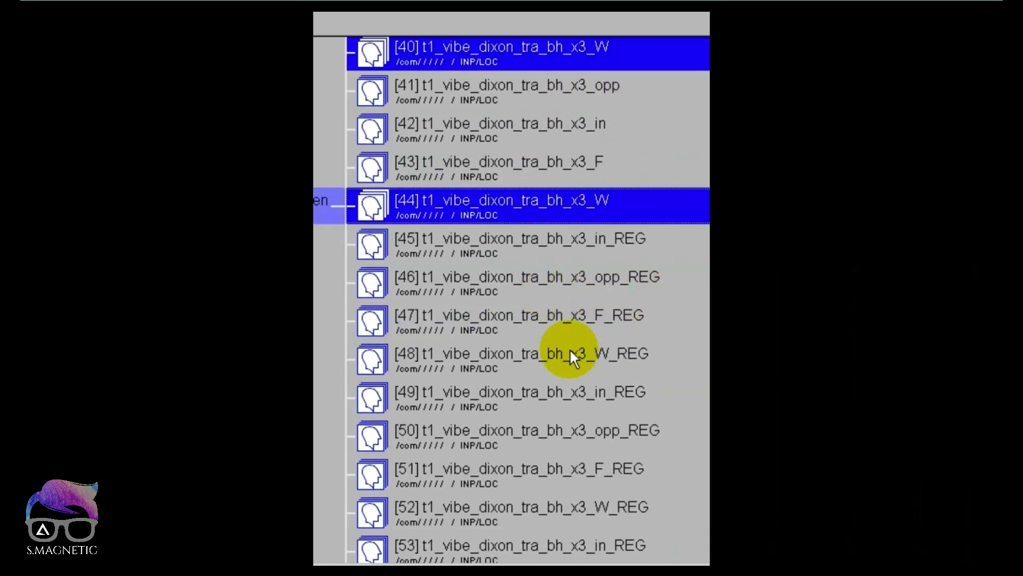
# Select the registered water series t1_vibe_dixon_tra_bh_x3_W_REG numbered 48, 52 and 56 together, replacing the previous selection
pyautogui.click(576, 349)
pyautogui.scroll(-5, 576, 344)
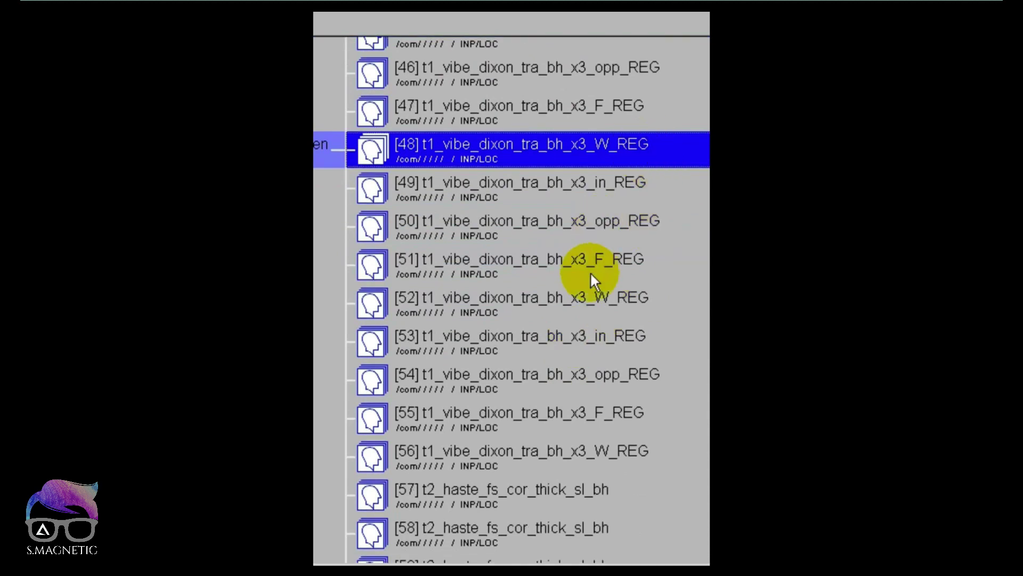
pyautogui.click(586, 303)
pyautogui.click(590, 297)
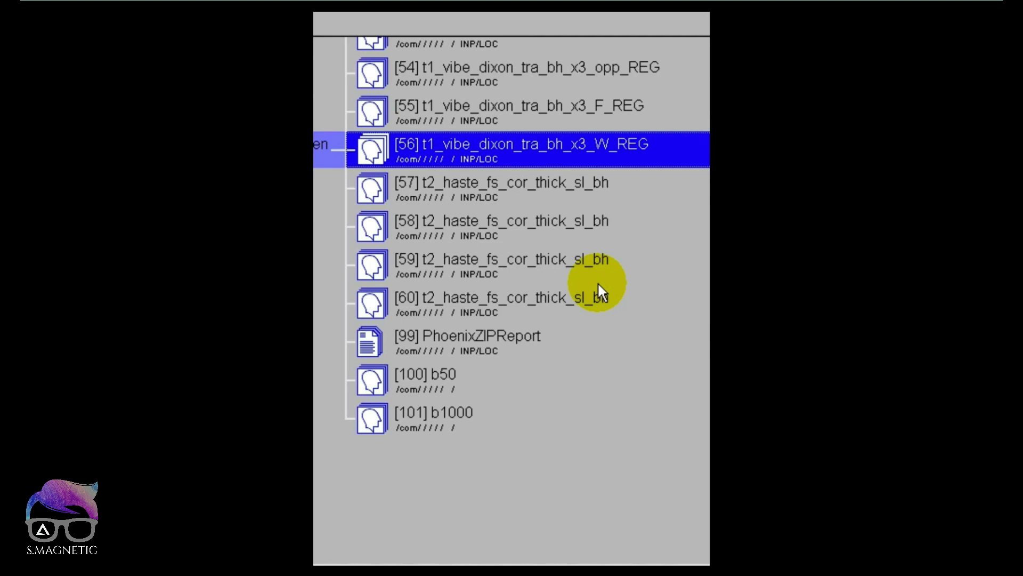
pyautogui.scroll(10, 597, 282)
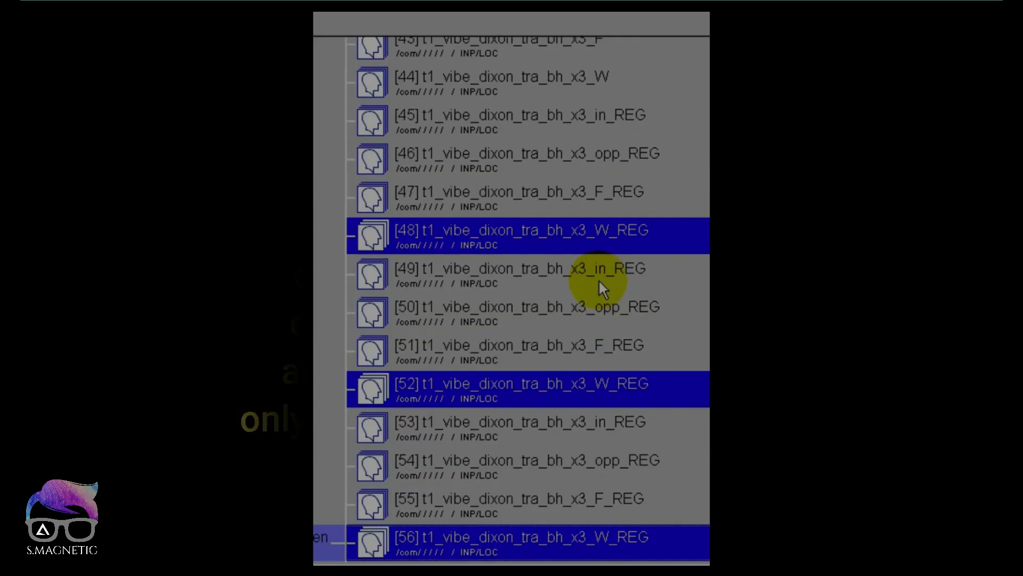